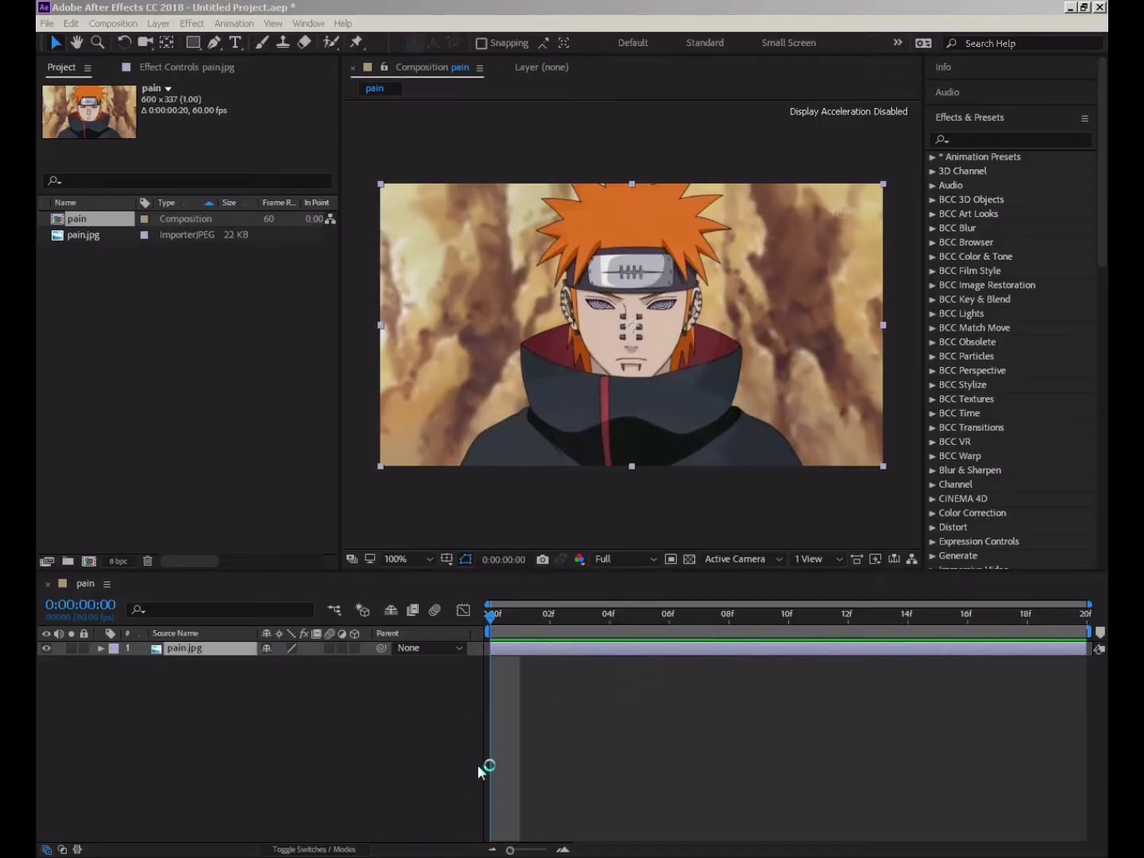
Select the pain.jpg layer and duplicate it with Ctrl+D.
{"action": "left_click", "coordinate": [464, 715]}
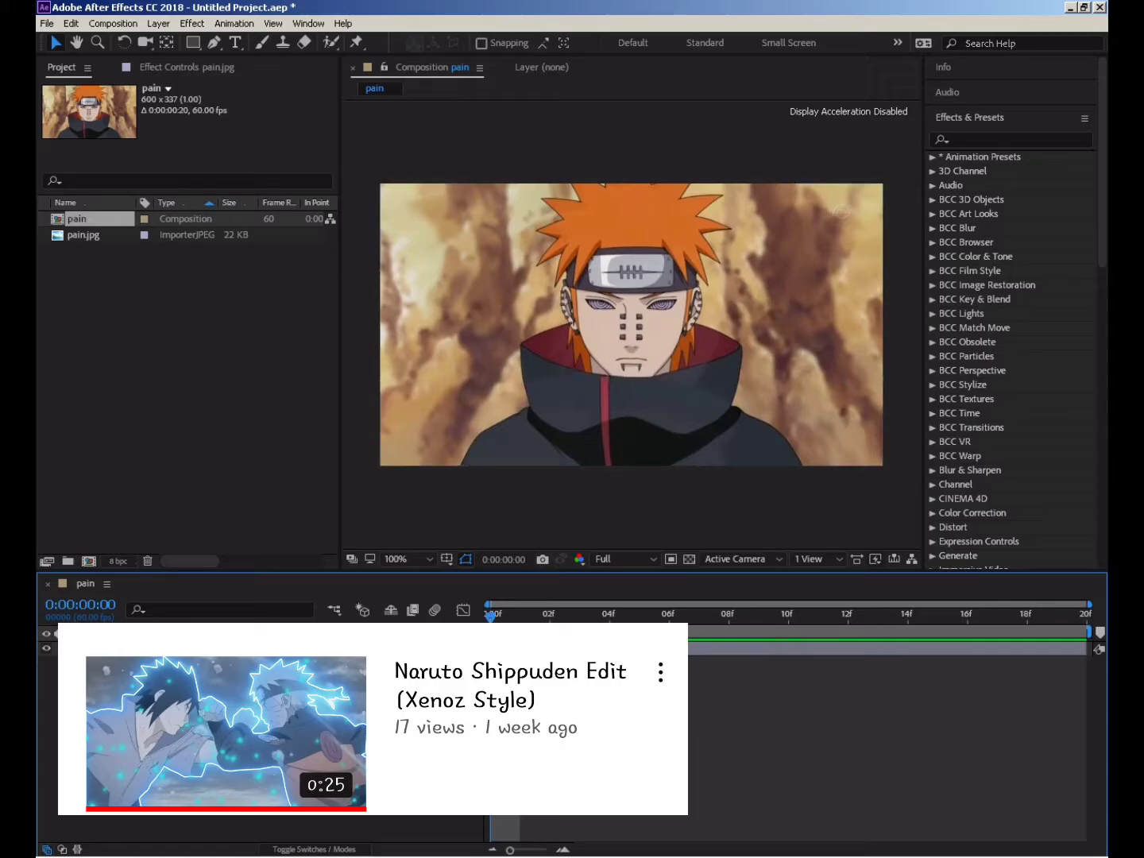
{"action": "left_click", "coordinate": [559, 649]}
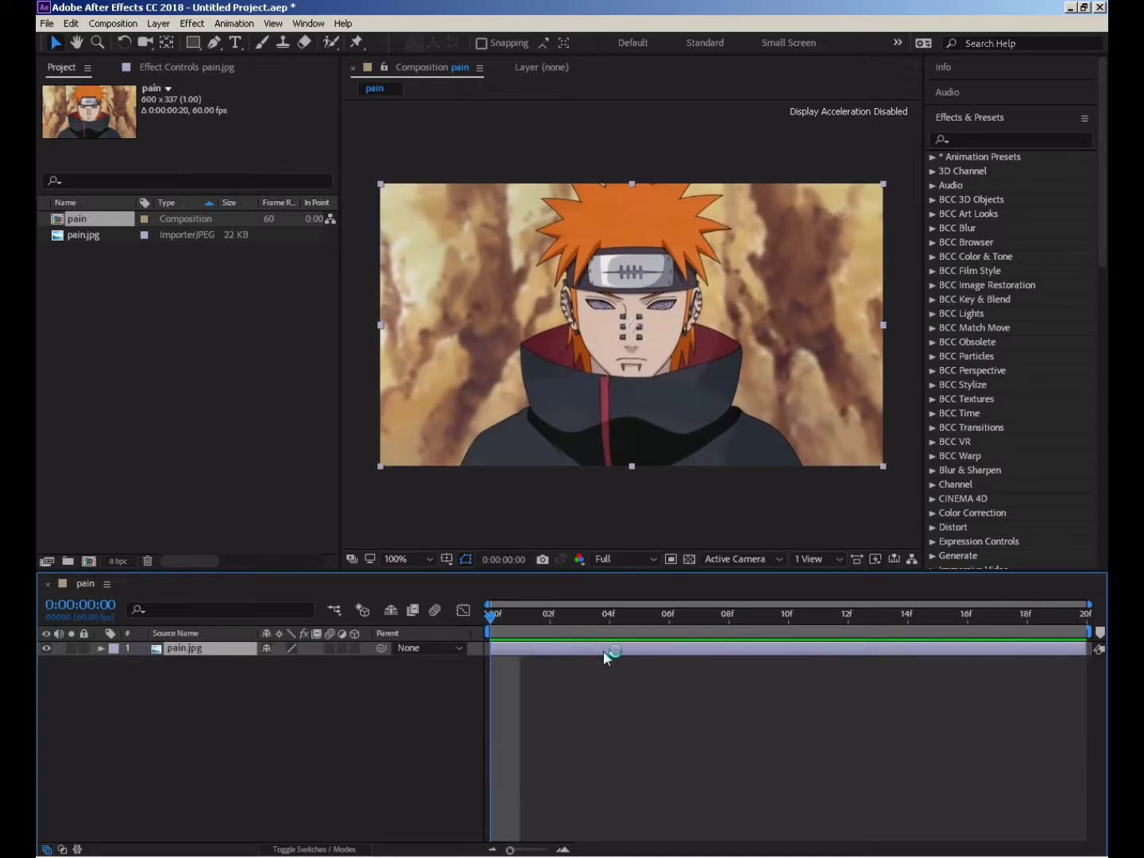
{"action": "key", "text": "ctrl+d"}
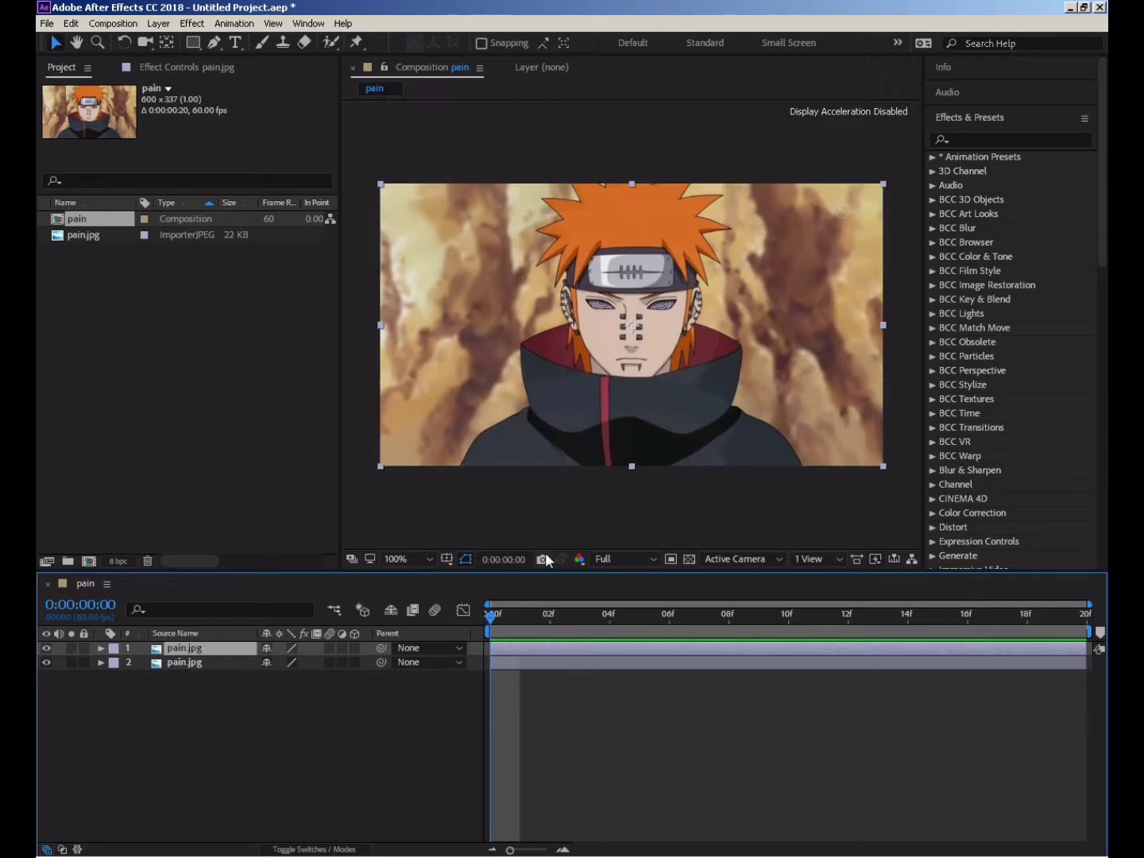
Start a Pen-tool mask tracing the left shoulder up to the red collar and ear.
{"action": "left_click", "coordinate": [215, 43]}
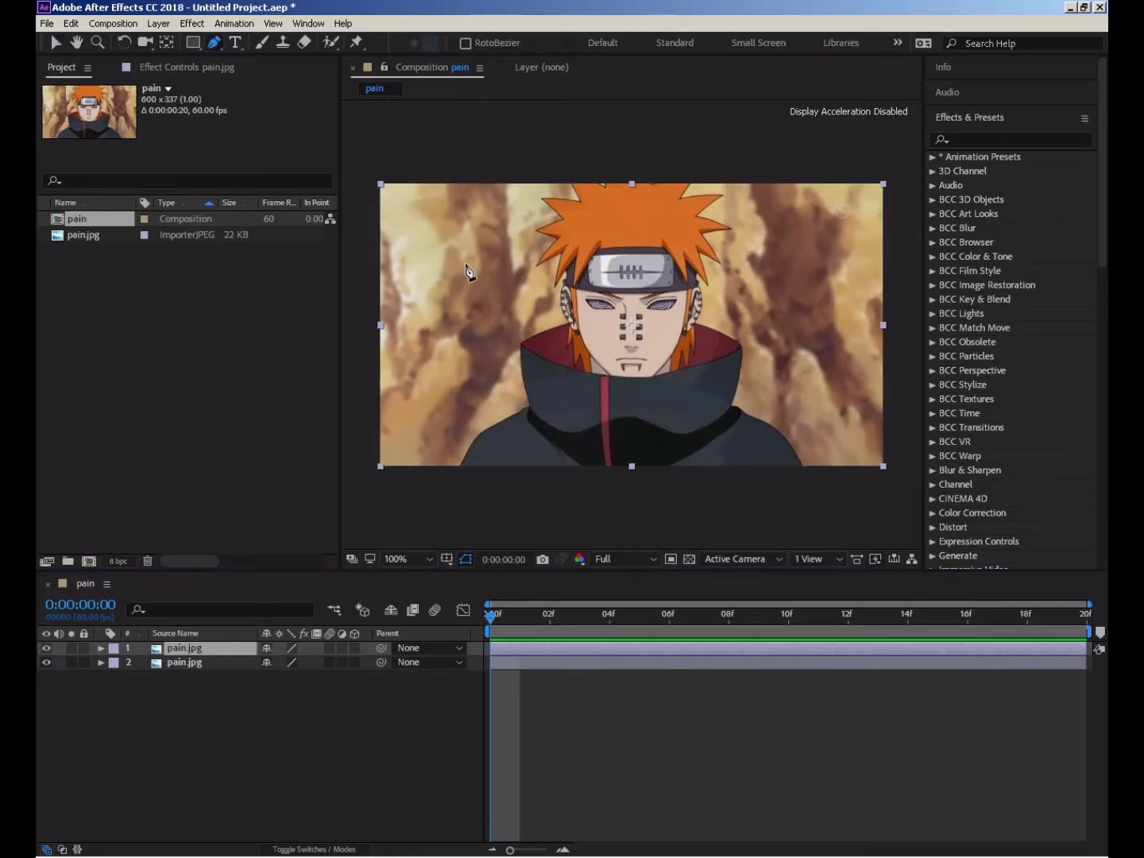
{"action": "scroll", "coordinate": [519, 376], "scroll_direction": "up", "scroll_amount": 2}
{"action": "scroll", "coordinate": [687, 275], "scroll_direction": "up", "scroll_amount": 2}
{"action": "scroll", "coordinate": [554, 388], "scroll_direction": "up", "scroll_amount": 2}
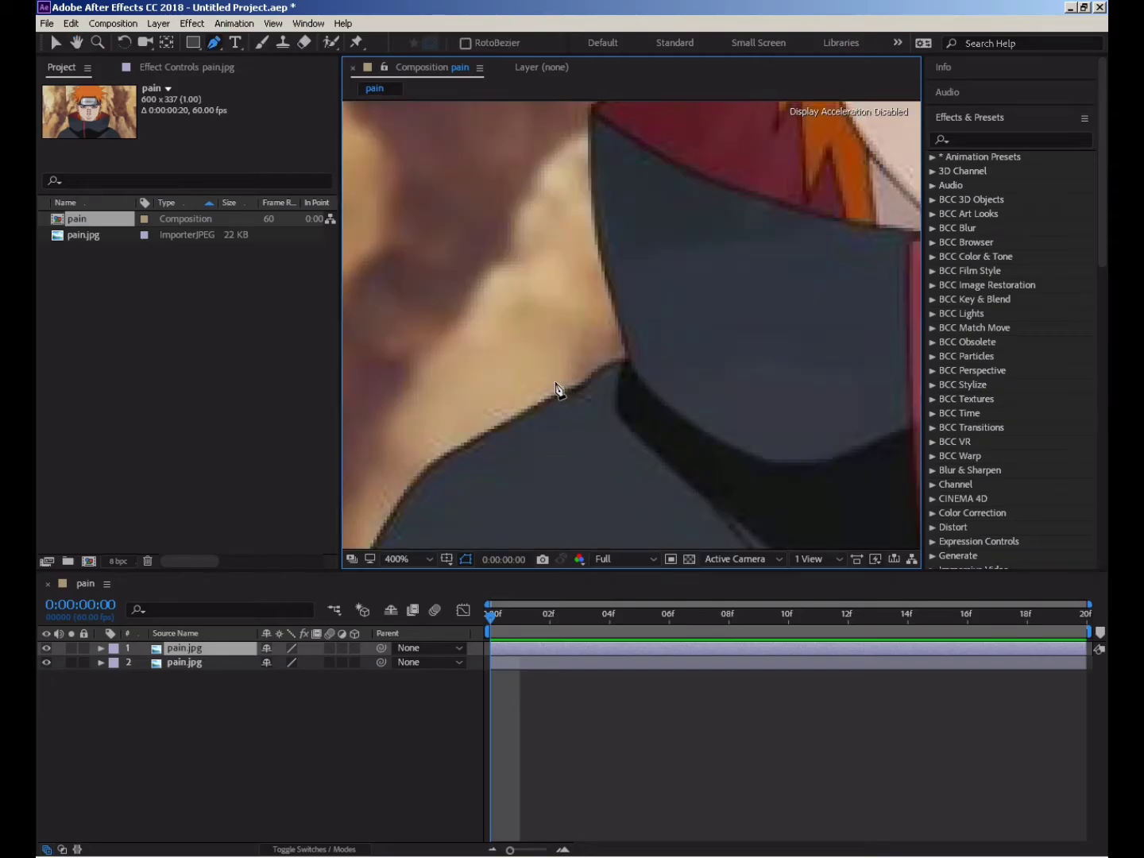
{"action": "left_click_drag", "start_coordinate": [554, 387], "coordinate": [808, 177]}
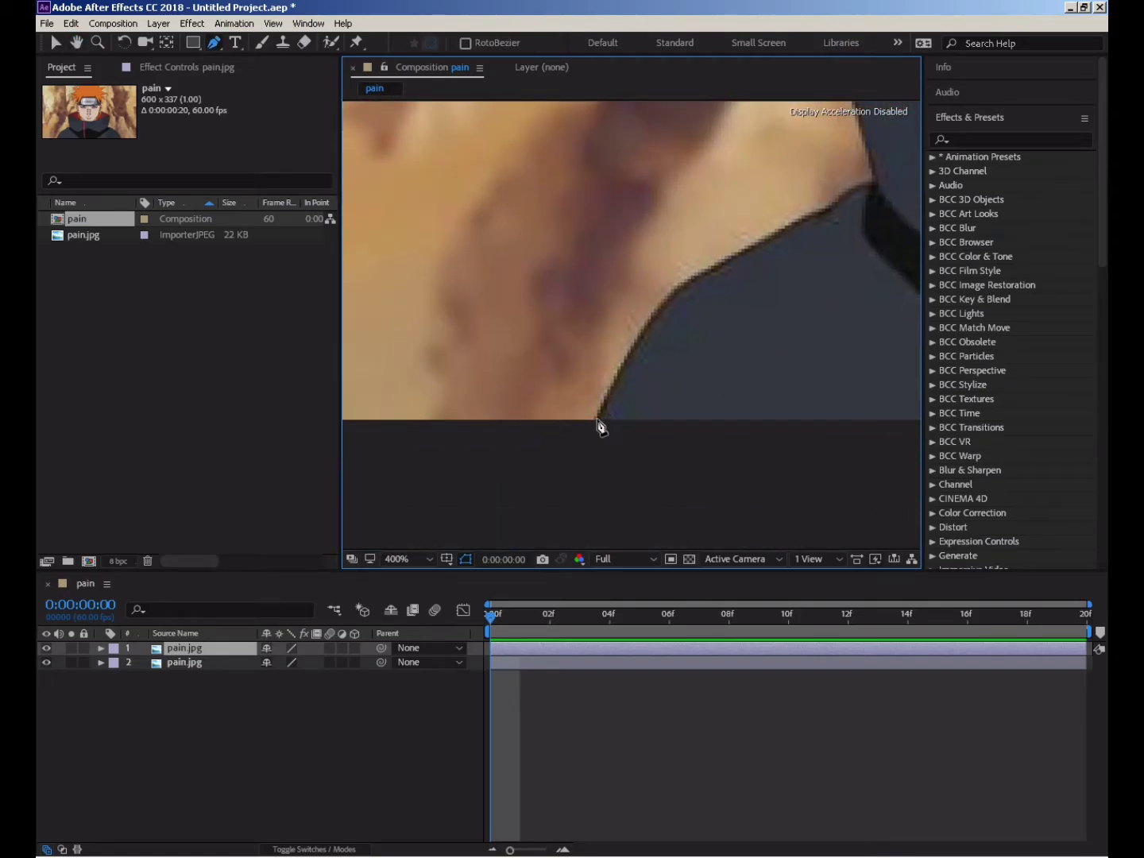
{"action": "left_click", "coordinate": [596, 419]}
{"action": "left_click", "coordinate": [611, 386]}
{"action": "left_click", "coordinate": [633, 341]}
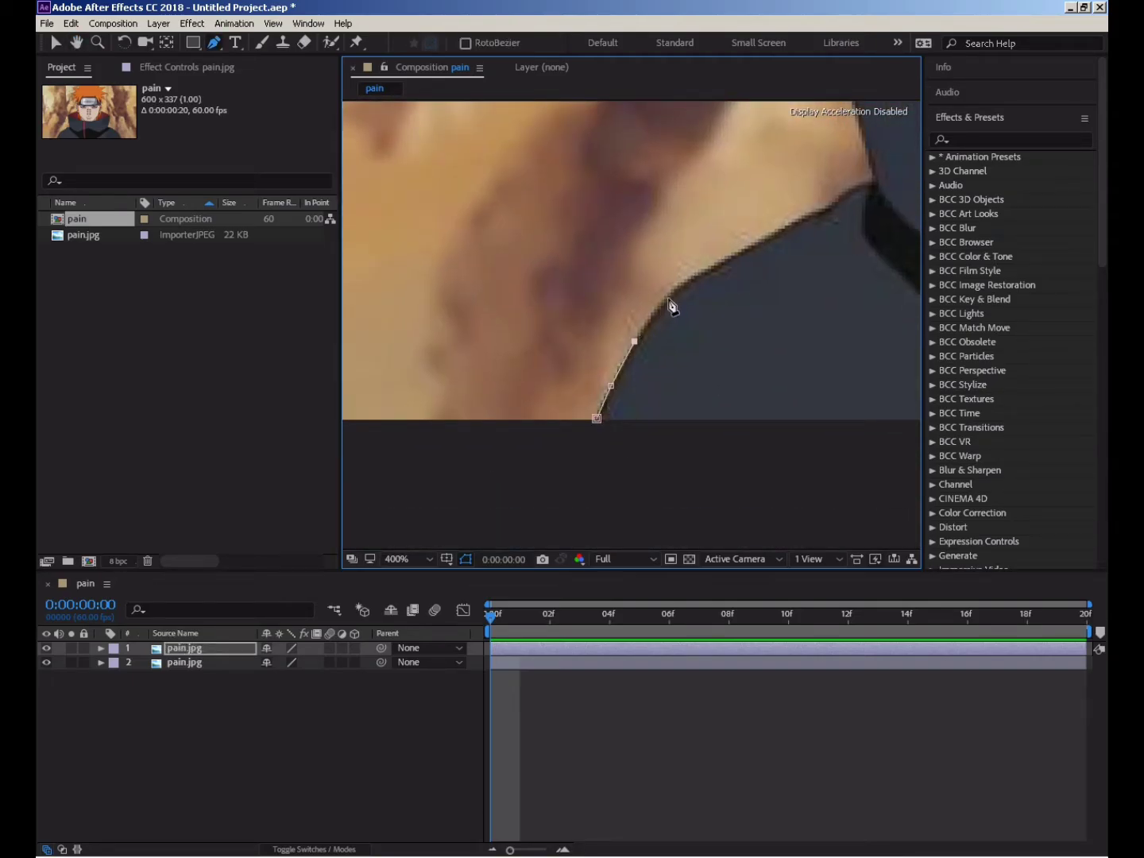
{"action": "left_click", "coordinate": [668, 301]}
{"action": "left_click", "coordinate": [698, 278]}
{"action": "left_click", "coordinate": [752, 252]}
{"action": "left_click", "coordinate": [792, 227]}
{"action": "left_click", "coordinate": [850, 197]}
{"action": "left_click_drag", "start_coordinate": [877, 185], "coordinate": [701, 436]}
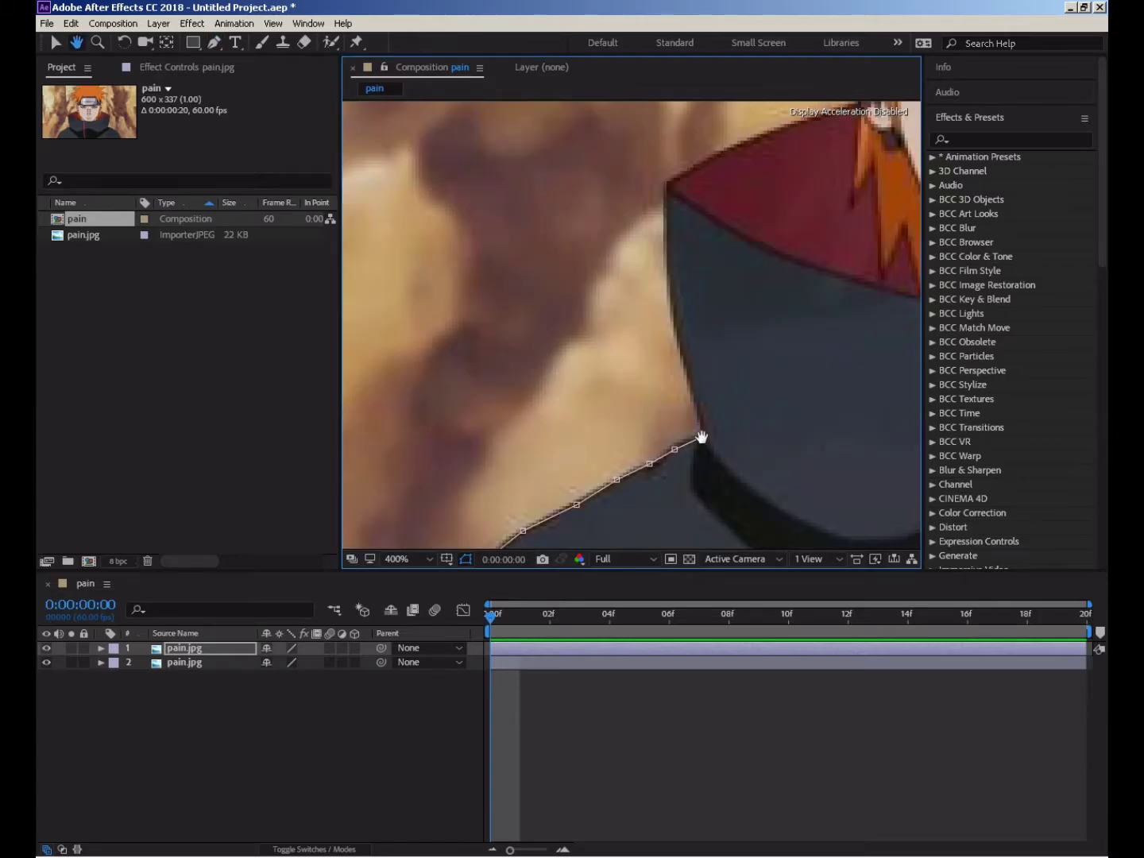
{"action": "left_click", "coordinate": [699, 410]}
{"action": "left_click", "coordinate": [691, 380]}
{"action": "left_click", "coordinate": [680, 346]}
{"action": "left_click", "coordinate": [672, 317]}
{"action": "left_click", "coordinate": [667, 278]}
{"action": "left_click", "coordinate": [666, 237]}
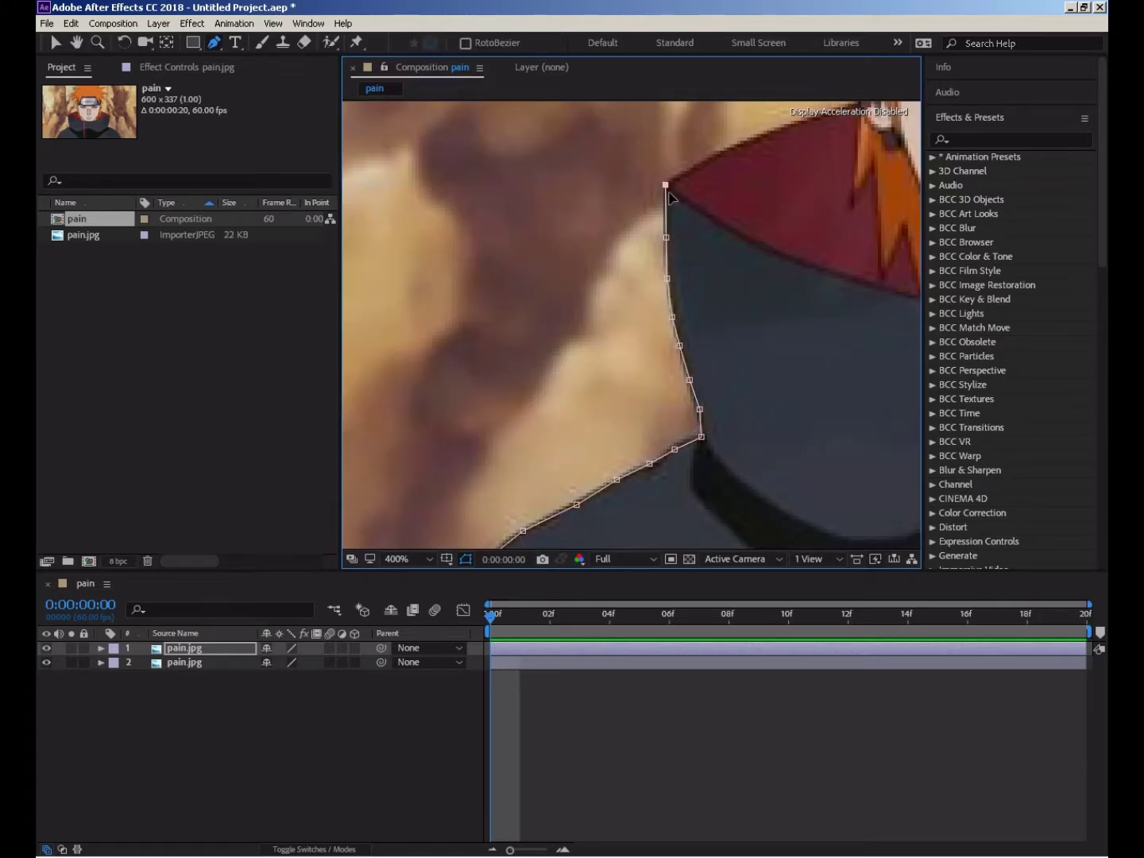
{"action": "left_click_drag", "start_coordinate": [669, 196], "coordinate": [543, 424]}
{"action": "left_click", "coordinate": [568, 395]}
{"action": "left_click", "coordinate": [587, 382]}
{"action": "left_click", "coordinate": [608, 374]}
{"action": "left_click", "coordinate": [699, 341]}
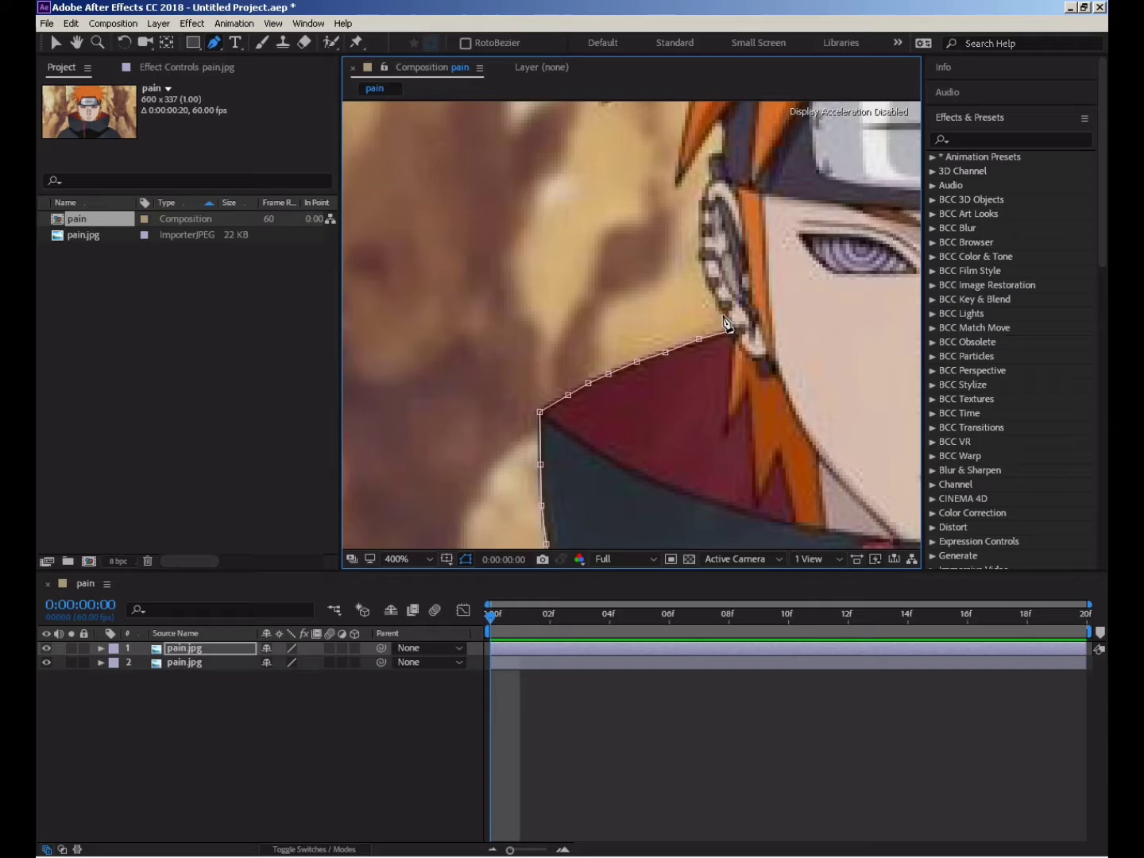
Continue the mask around the hair spikes, over the top and down the right side.
{"action": "left_click_drag", "start_coordinate": [705, 269], "coordinate": [650, 457]}
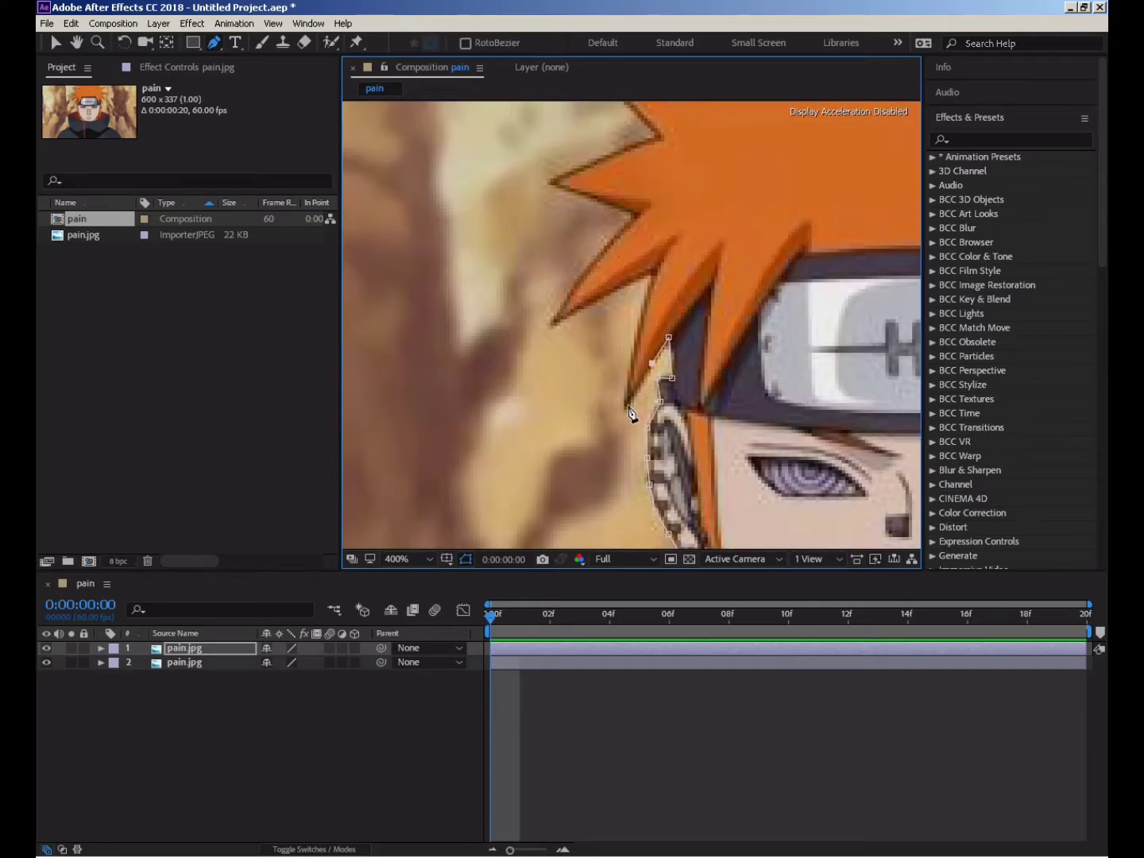
{"action": "left_click", "coordinate": [634, 331]}
{"action": "left_click", "coordinate": [647, 303]}
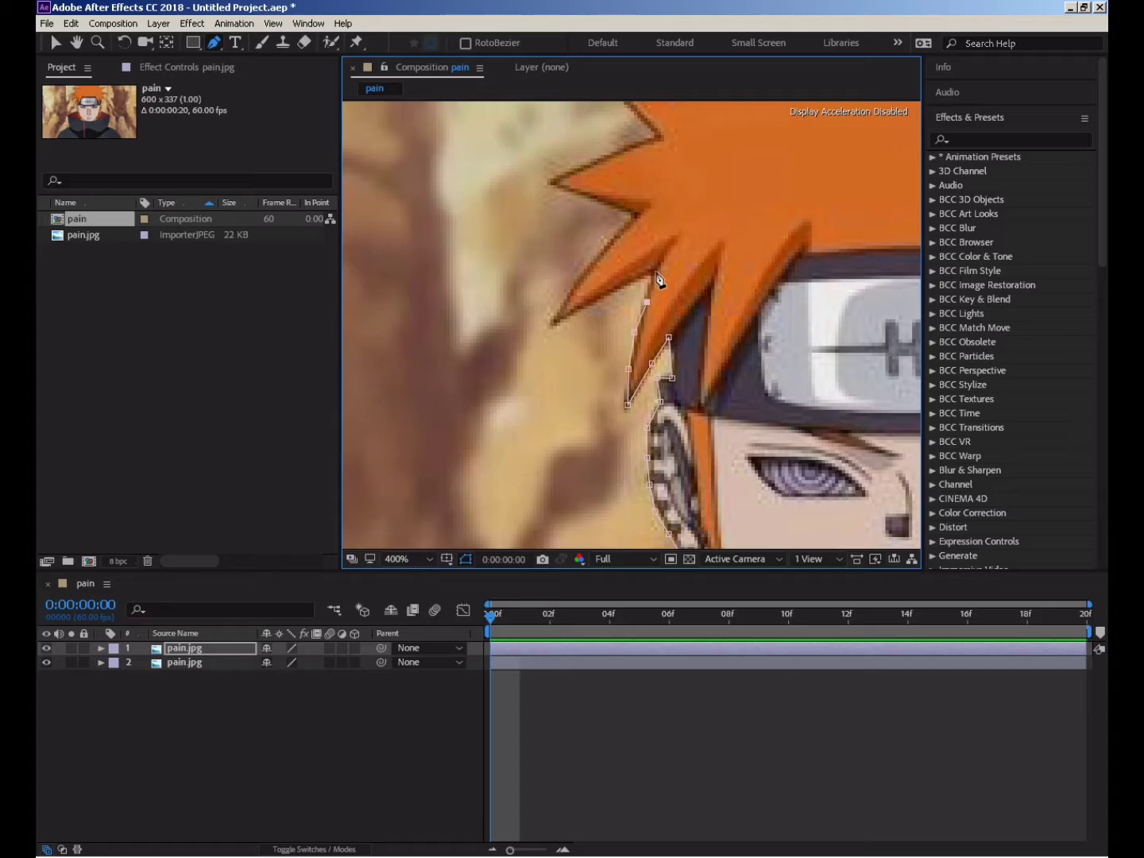
{"action": "left_click", "coordinate": [599, 296]}
{"action": "left_click", "coordinate": [575, 311]}
{"action": "left_click", "coordinate": [606, 250]}
{"action": "left_click", "coordinate": [633, 216]}
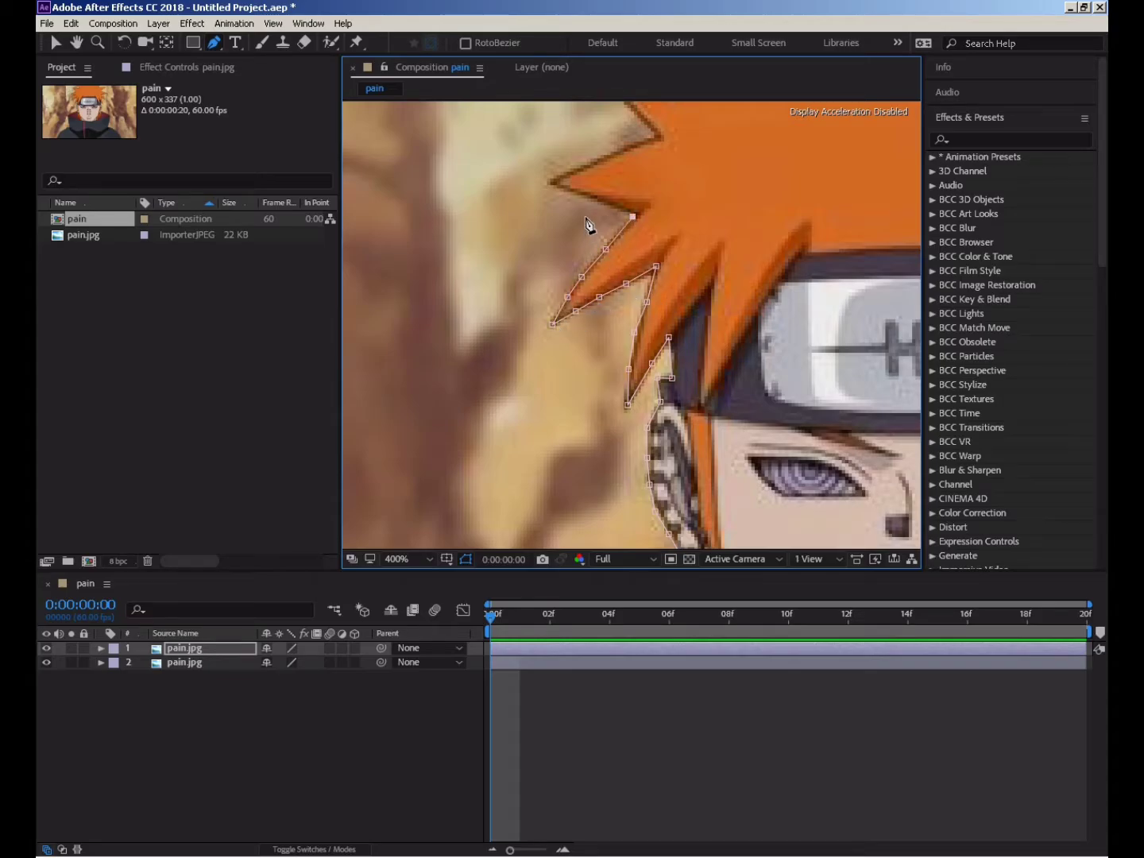
{"action": "left_click", "coordinate": [555, 194]}
{"action": "scroll", "coordinate": [633, 223], "scroll_direction": "up", "scroll_amount": 2}
{"action": "scroll", "coordinate": [625, 294], "scroll_direction": "up", "scroll_amount": 2}
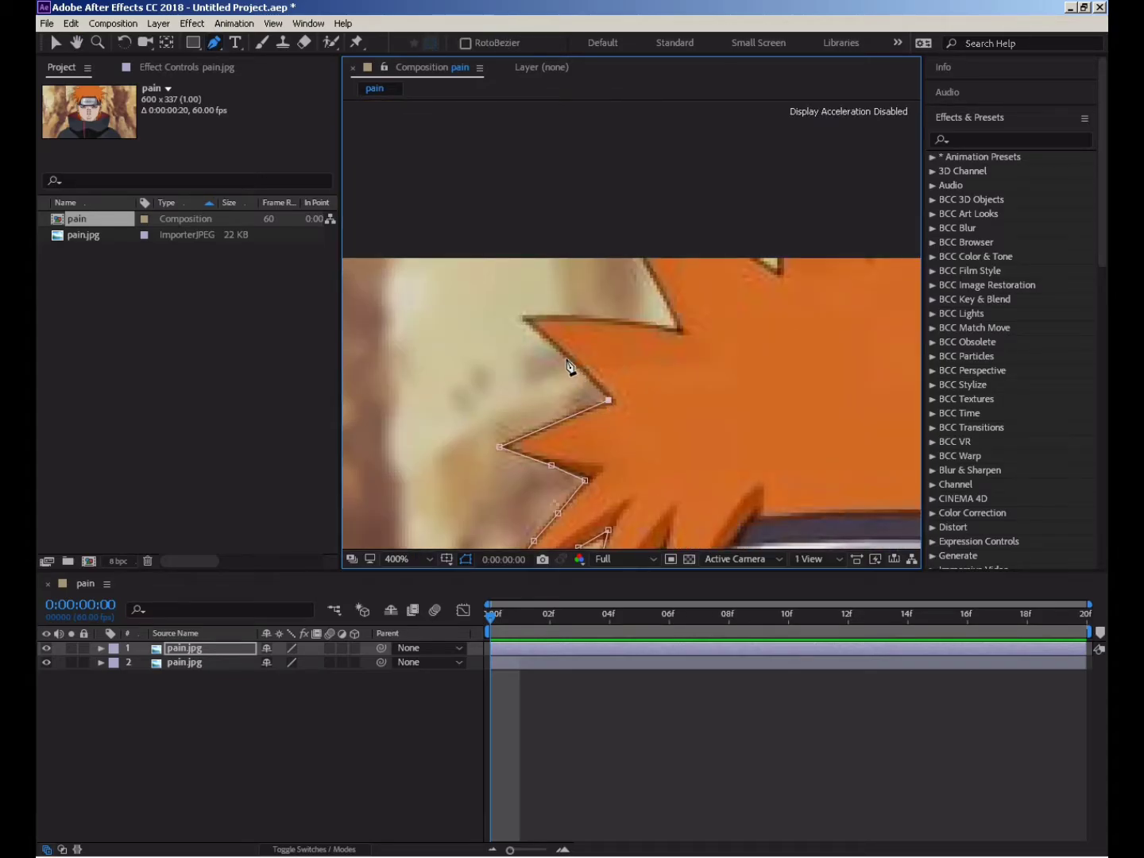
{"action": "left_click", "coordinate": [521, 318]}
{"action": "left_click", "coordinate": [606, 317]}
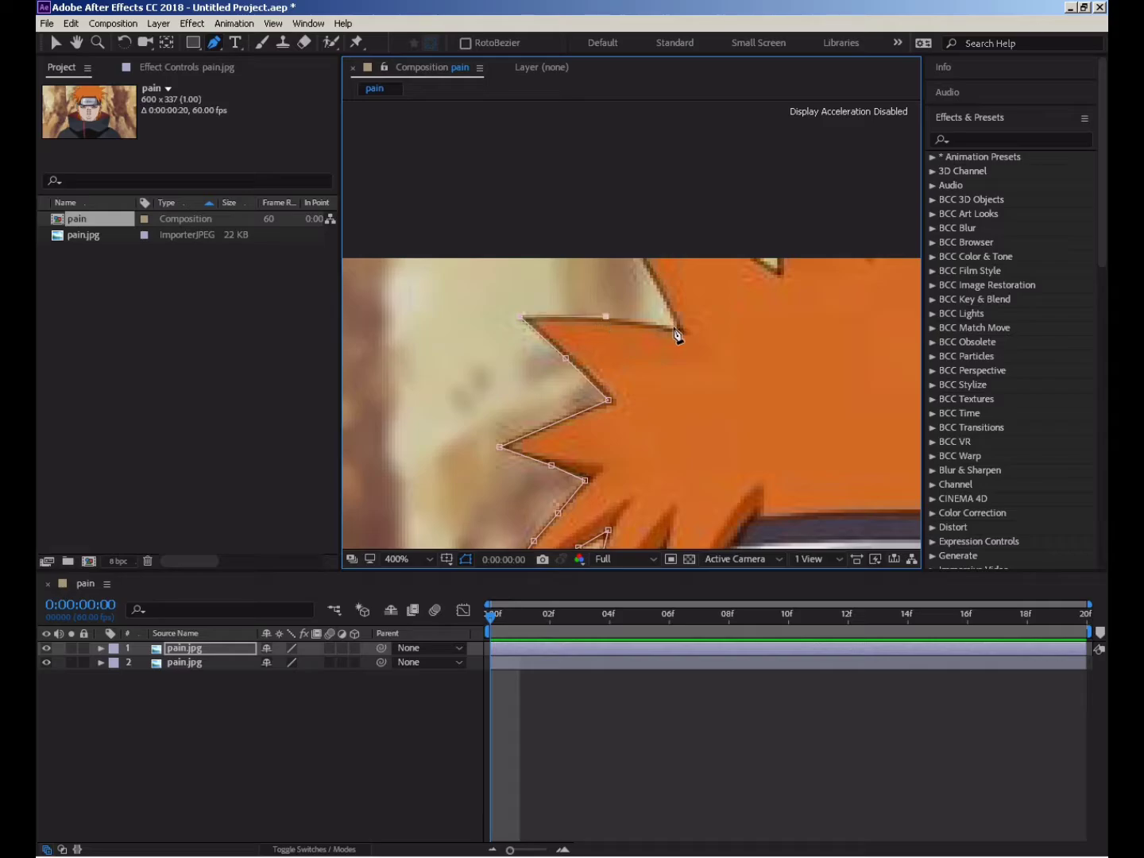
{"action": "left_click", "coordinate": [757, 257]}
{"action": "left_click", "coordinate": [780, 274]}
{"action": "scroll", "coordinate": [549, 380], "scroll_direction": "up", "scroll_amount": 3}
{"action": "scroll", "coordinate": [549, 380], "scroll_direction": "right", "scroll_amount": 5}
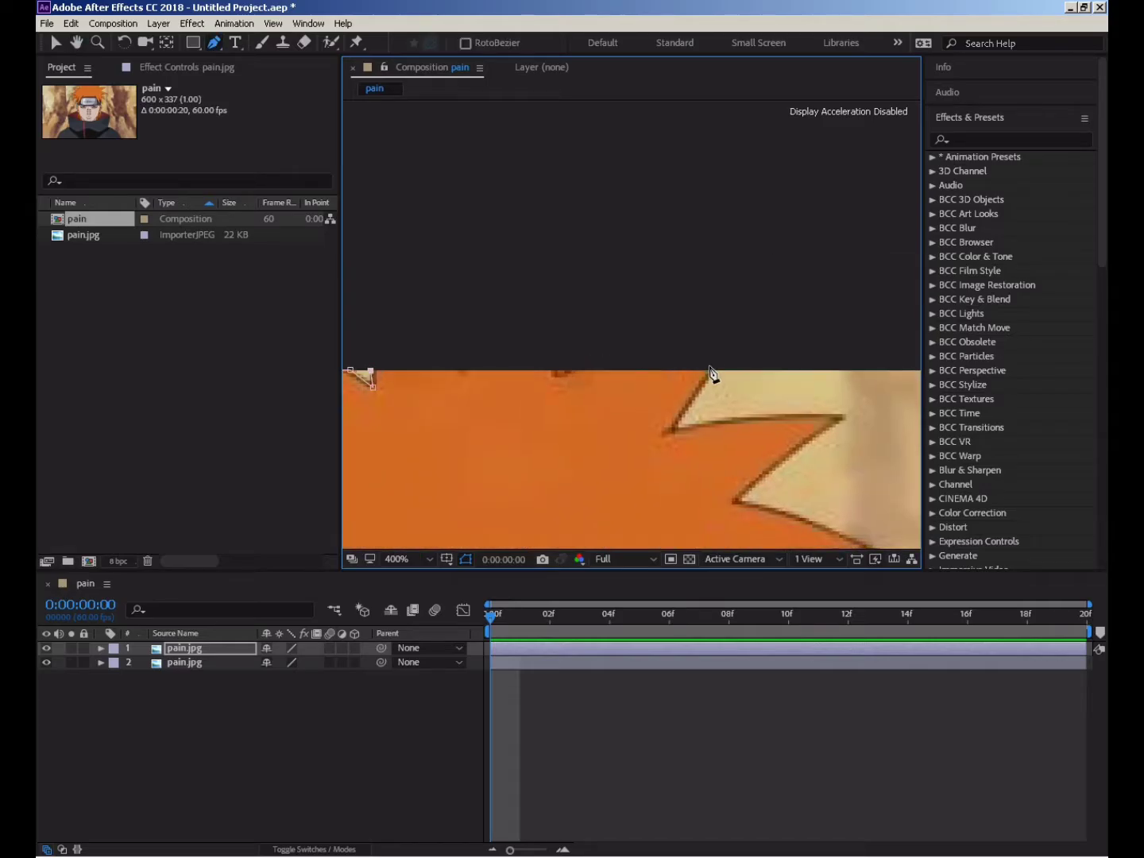
{"action": "left_click", "coordinate": [713, 369]}
{"action": "left_click", "coordinate": [811, 436]}
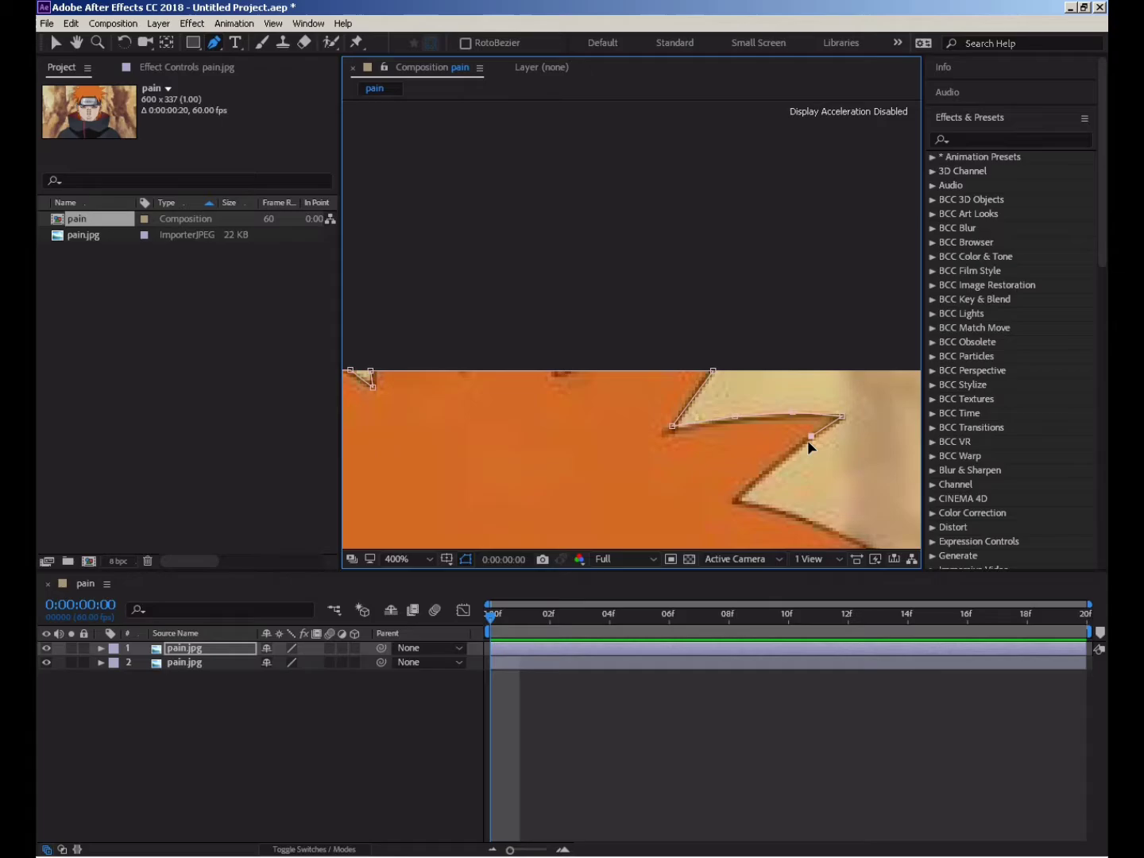
{"action": "left_click", "coordinate": [764, 504]}
{"action": "left_click", "coordinate": [819, 524]}
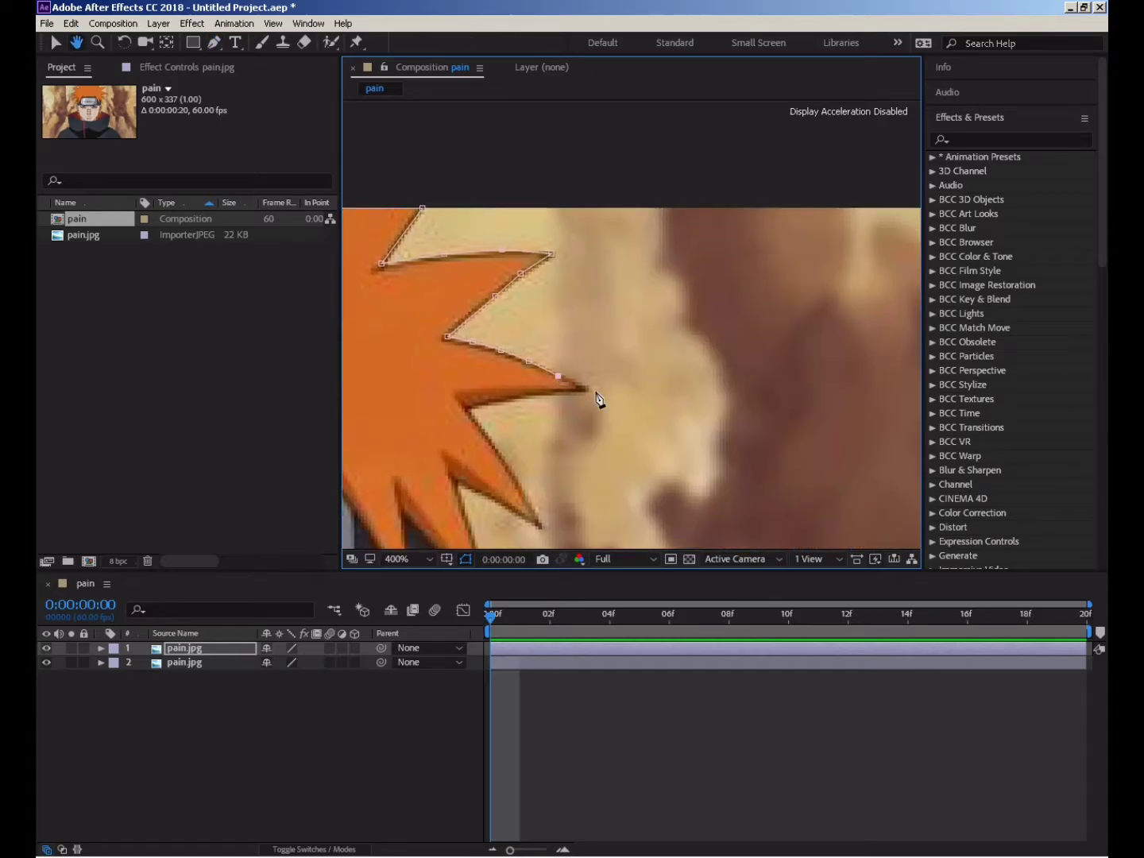
{"action": "left_click", "coordinate": [848, 539]}
{"action": "left_click_drag", "start_coordinate": [867, 544], "coordinate": [598, 396]}
{"action": "left_click", "coordinate": [586, 387]}
{"action": "left_click", "coordinate": [537, 395]}
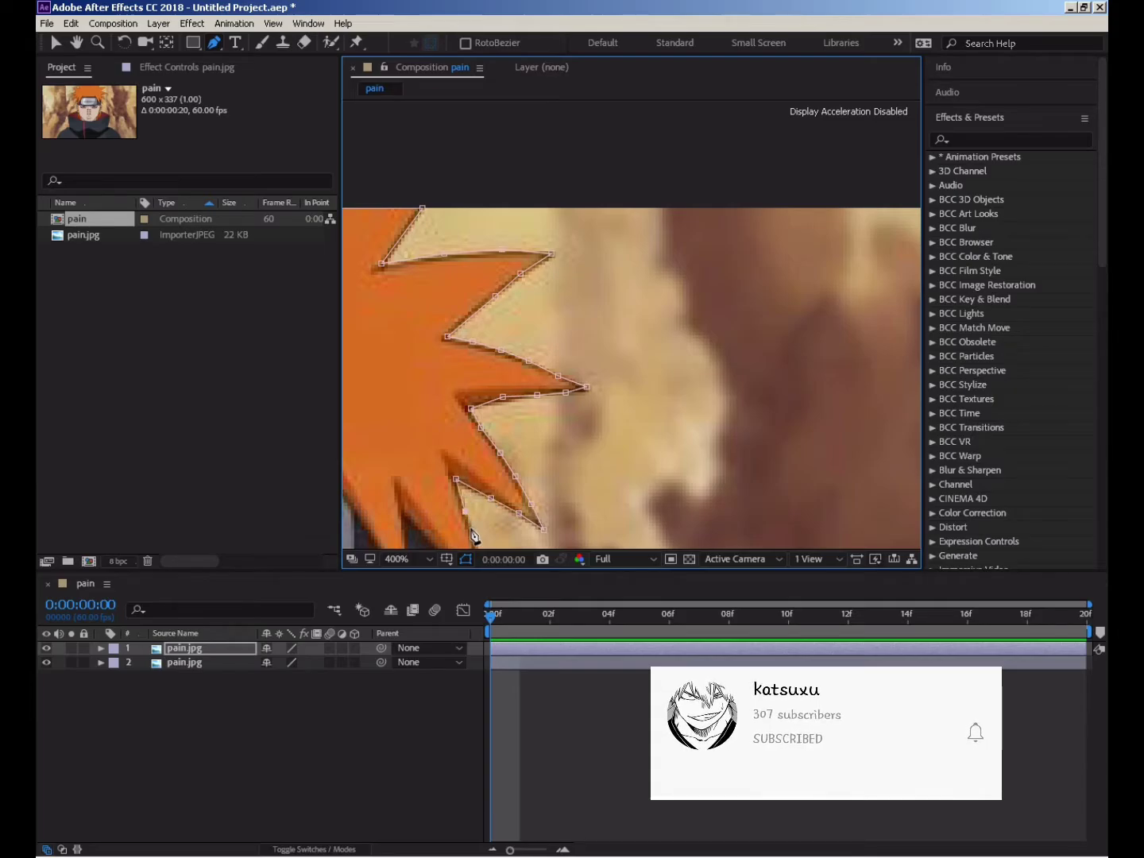
{"action": "scroll", "coordinate": [457, 446], "scroll_direction": "up", "scroll_amount": 1}
{"action": "left_click", "coordinate": [648, 373]}
{"action": "left_click", "coordinate": [669, 482]}
{"action": "left_click", "coordinate": [595, 489]}
{"action": "left_click", "coordinate": [578, 373]}
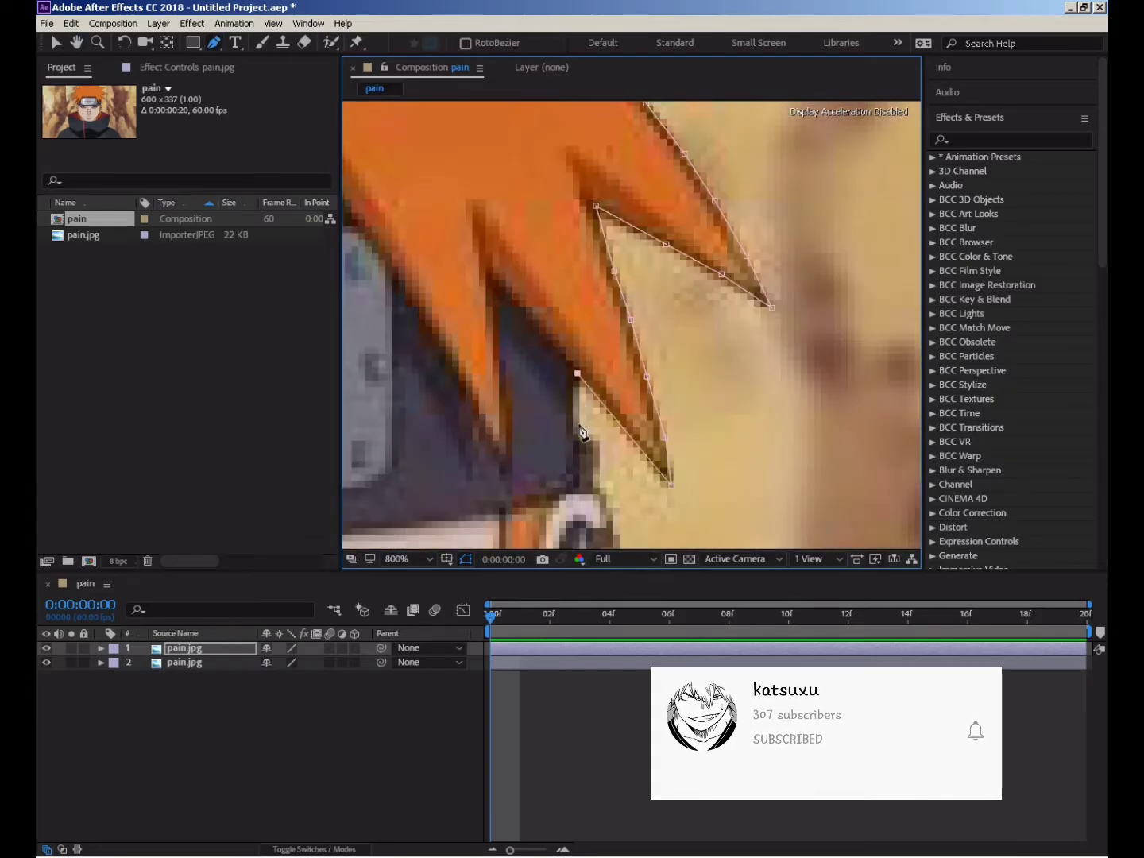
Finish the mask along the right collar and shoulder down to the image's bottom edge.
{"action": "scroll", "coordinate": [577, 373], "scroll_direction": "down", "scroll_amount": 1}
{"action": "key", "text": "g"}
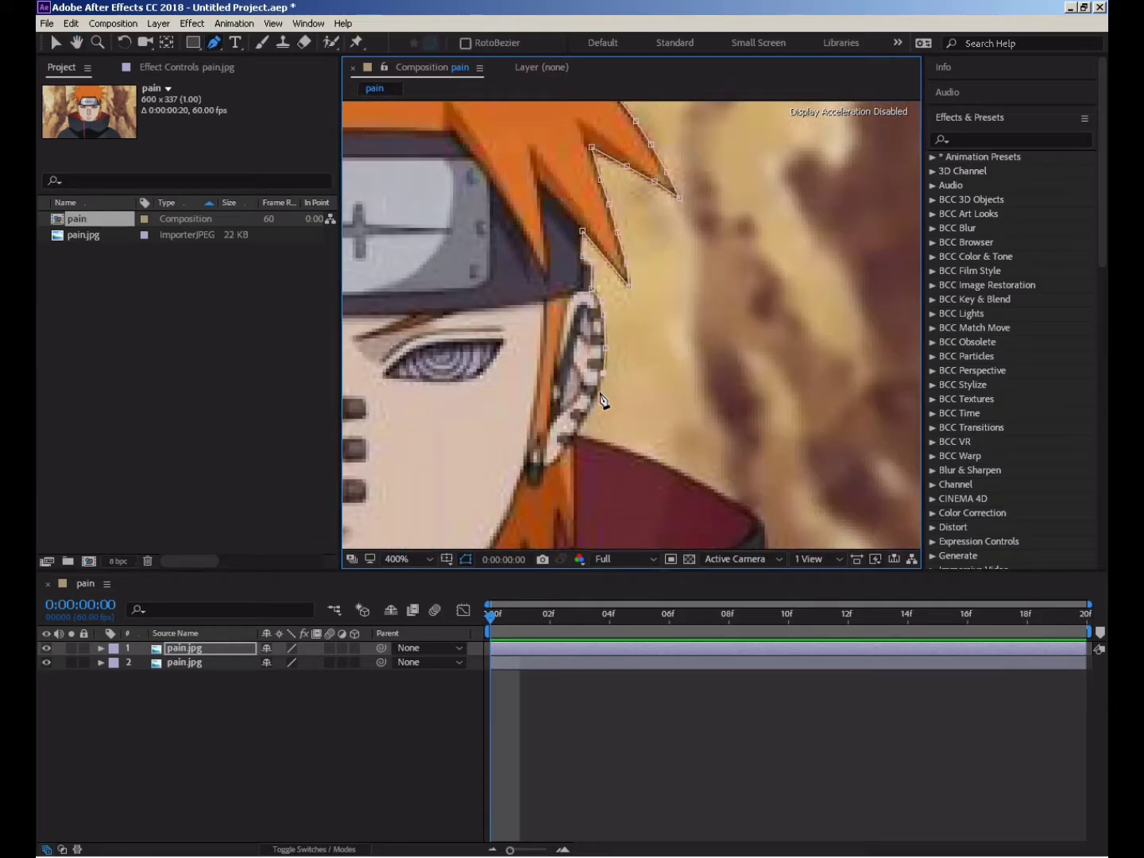
{"action": "left_click", "coordinate": [576, 430]}
{"action": "left_click", "coordinate": [612, 446]}
{"action": "left_click", "coordinate": [661, 461]}
{"action": "left_click", "coordinate": [708, 483]}
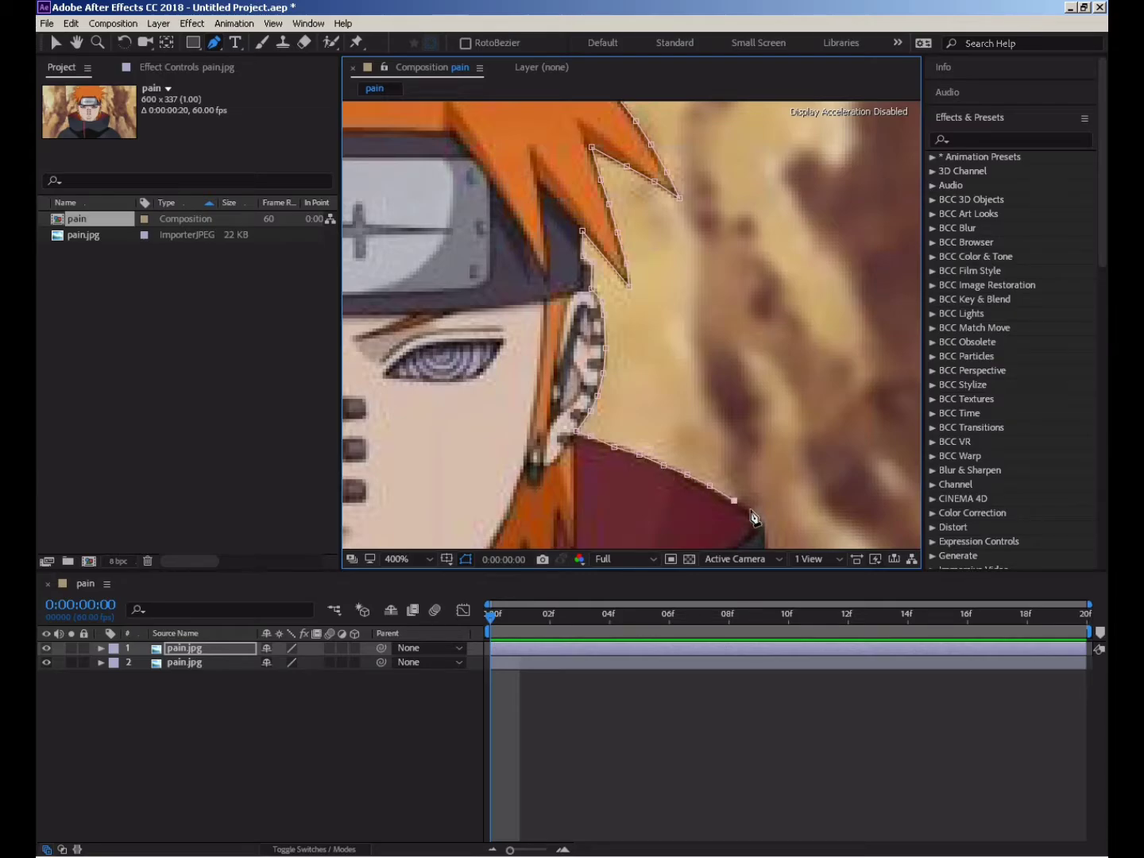
{"action": "left_click", "coordinate": [752, 508]}
{"action": "left_click", "coordinate": [762, 521]}
{"action": "left_click_drag", "start_coordinate": [749, 459], "coordinate": [619, 148]}
{"action": "left_click", "coordinate": [635, 234]}
{"action": "left_click", "coordinate": [631, 278]}
{"action": "left_click", "coordinate": [626, 328]}
{"action": "left_click", "coordinate": [617, 368]}
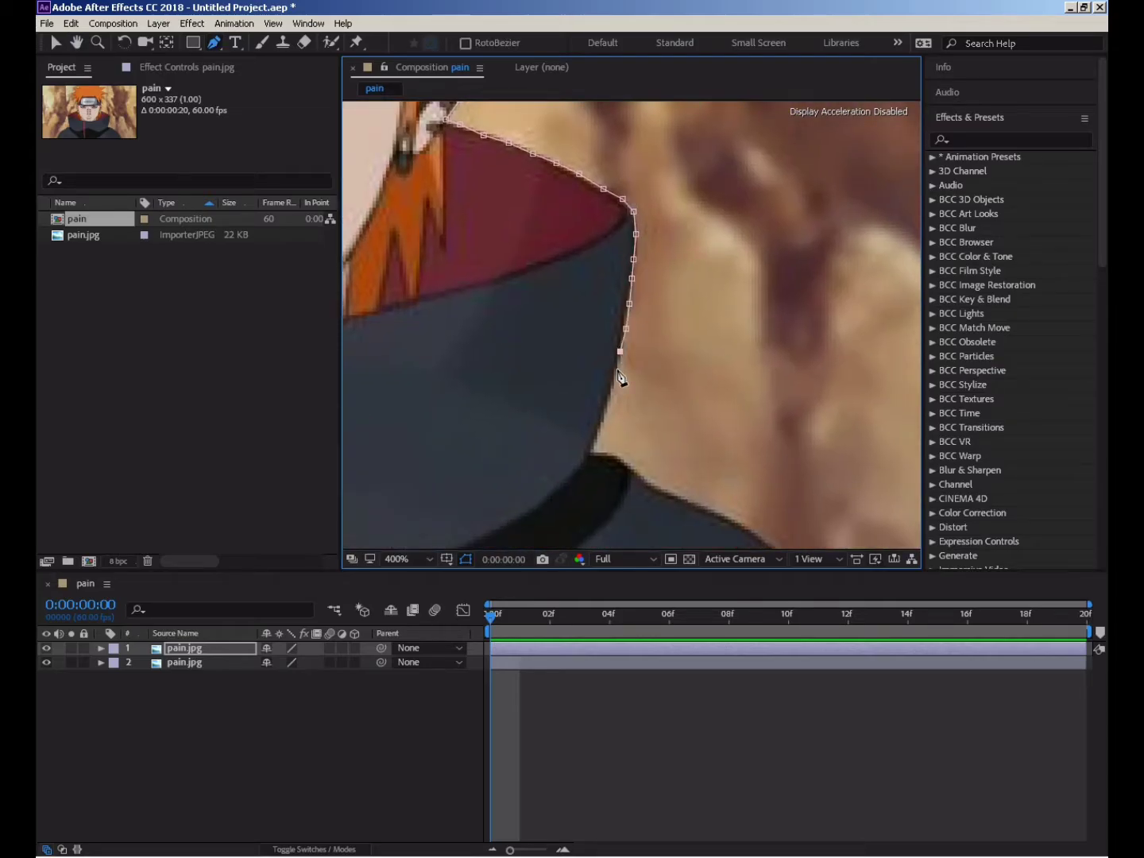
{"action": "left_click", "coordinate": [604, 413]}
{"action": "left_click", "coordinate": [590, 452]}
{"action": "left_click", "coordinate": [674, 495]}
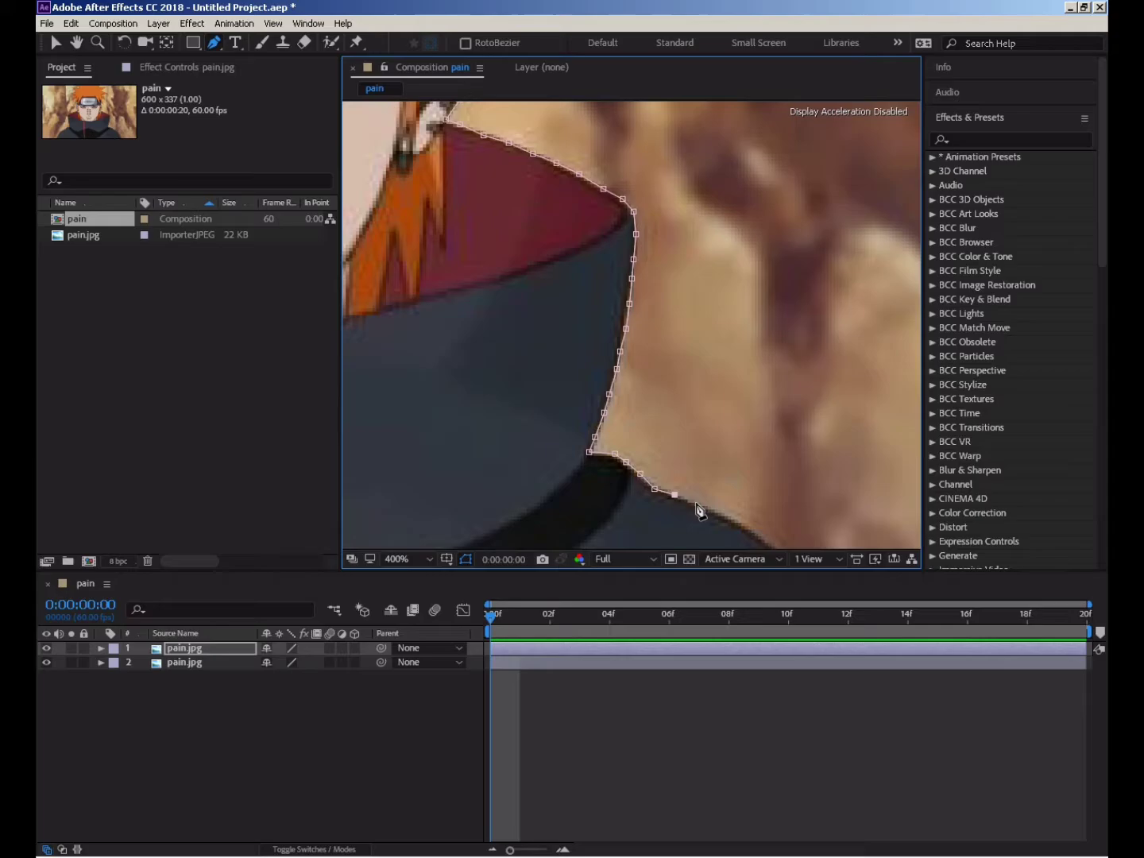
{"action": "left_click", "coordinate": [705, 508]}
{"action": "left_click", "coordinate": [738, 519]}
{"action": "left_click", "coordinate": [762, 542]}
{"action": "left_click_drag", "start_coordinate": [775, 556], "coordinate": [643, 289]}
{"action": "left_click", "coordinate": [654, 290]}
{"action": "left_click", "coordinate": [674, 318]}
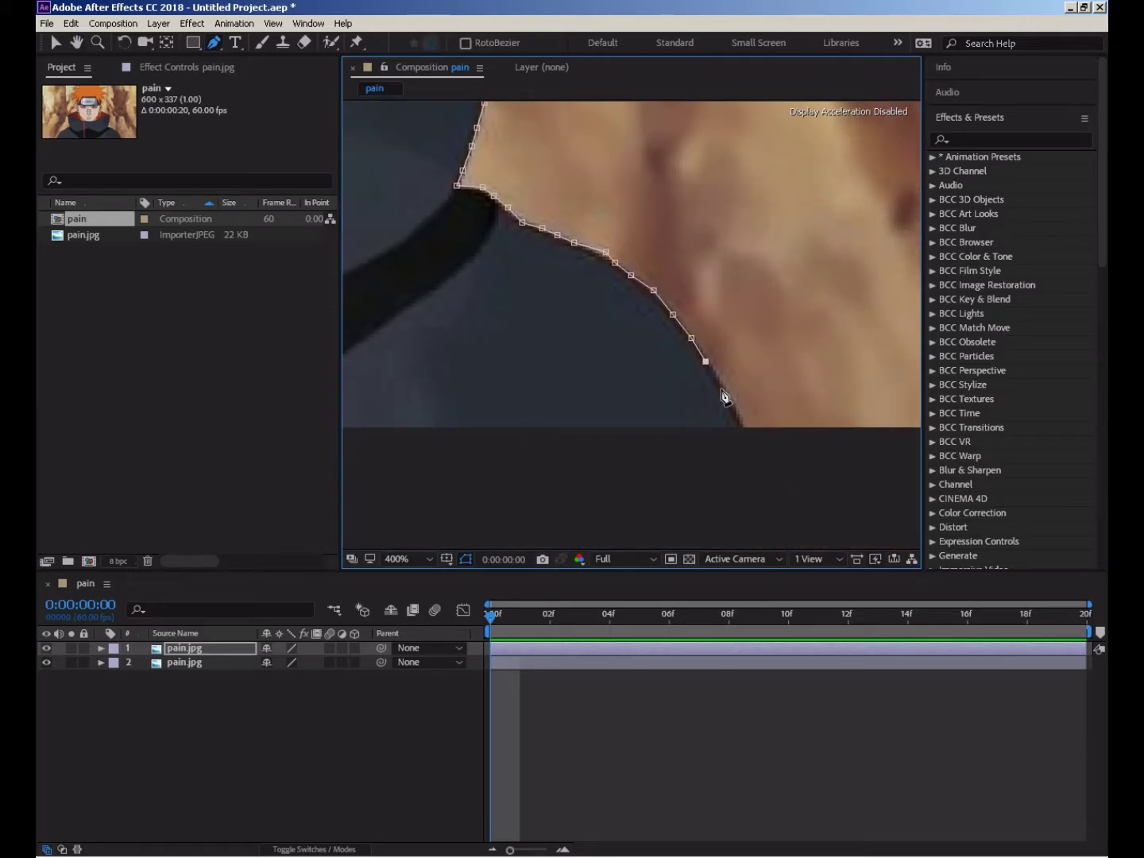
Zoom out to view the full outline and duplicate the top image layer for a third copy.
{"action": "key", "text": "comma"}
{"action": "left_click_drag", "start_coordinate": [492, 282], "coordinate": [833, 278]}
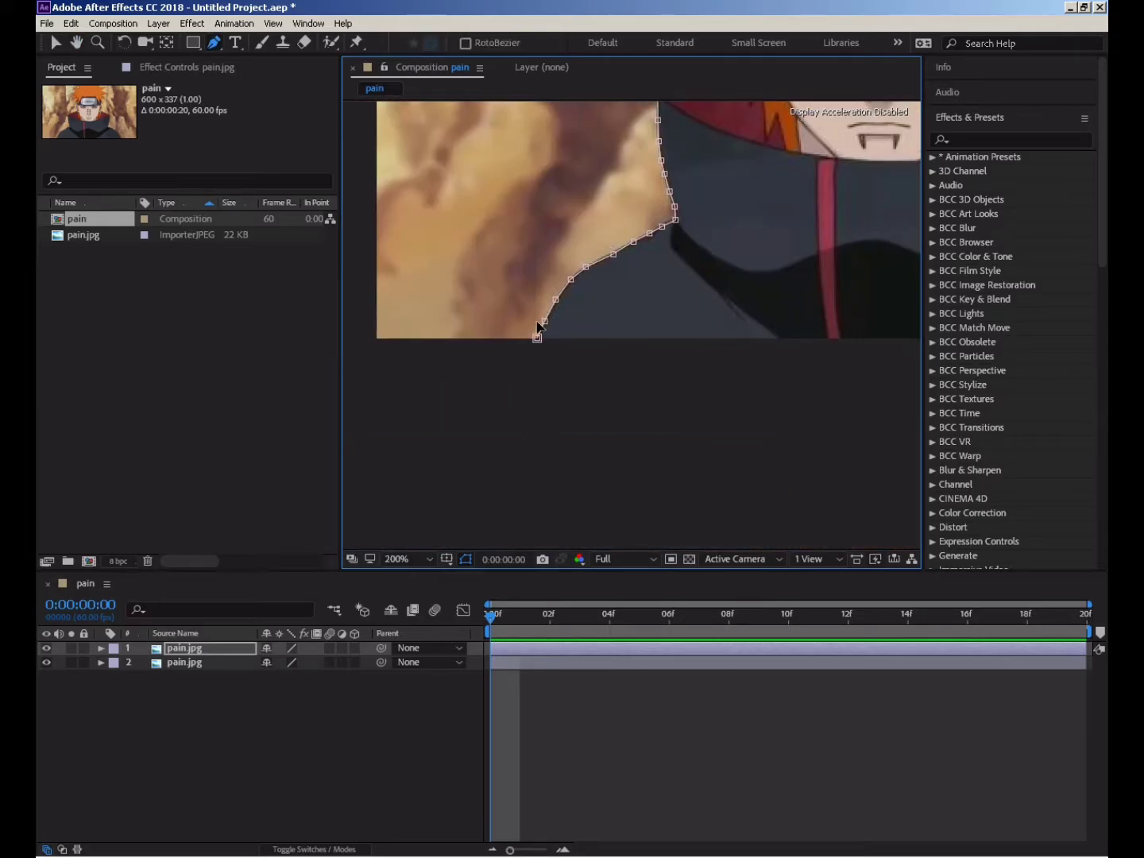
{"action": "key", "text": "comma"}
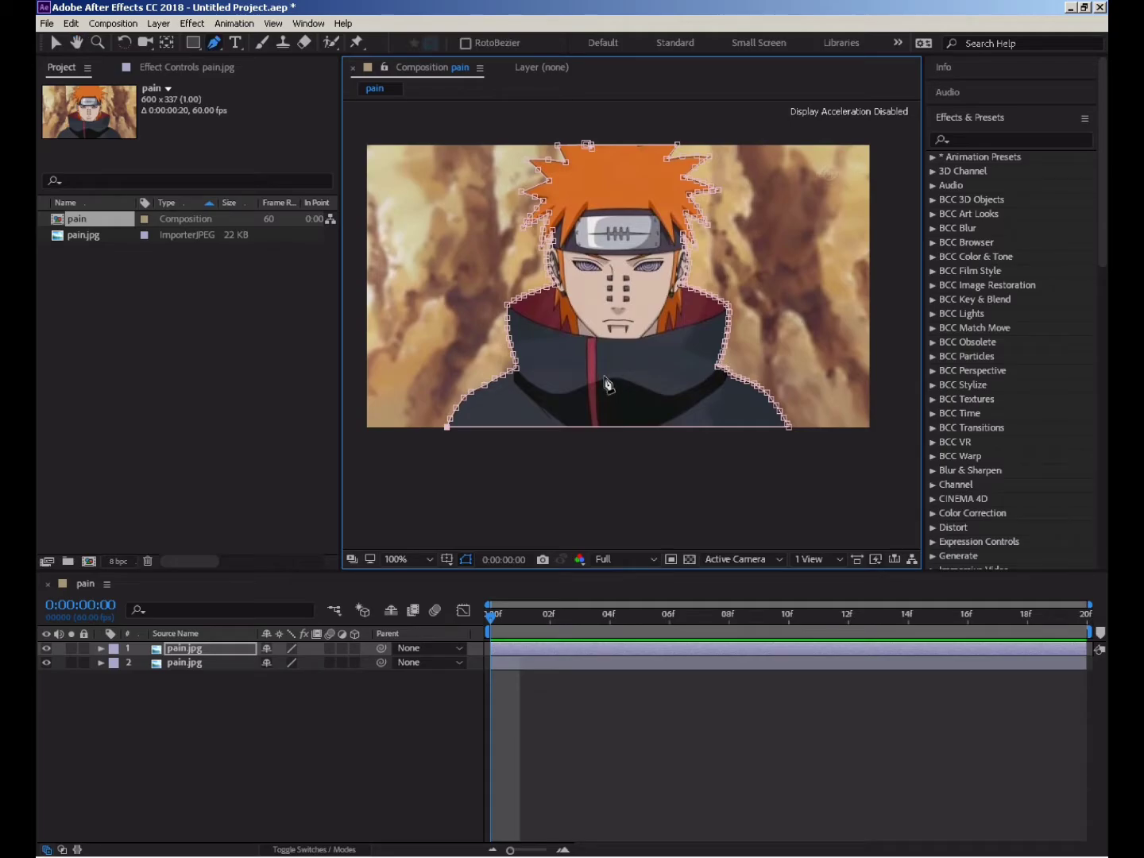
{"action": "key", "text": "period"}
{"action": "key", "text": "comma"}
{"action": "left_click", "coordinate": [561, 652]}
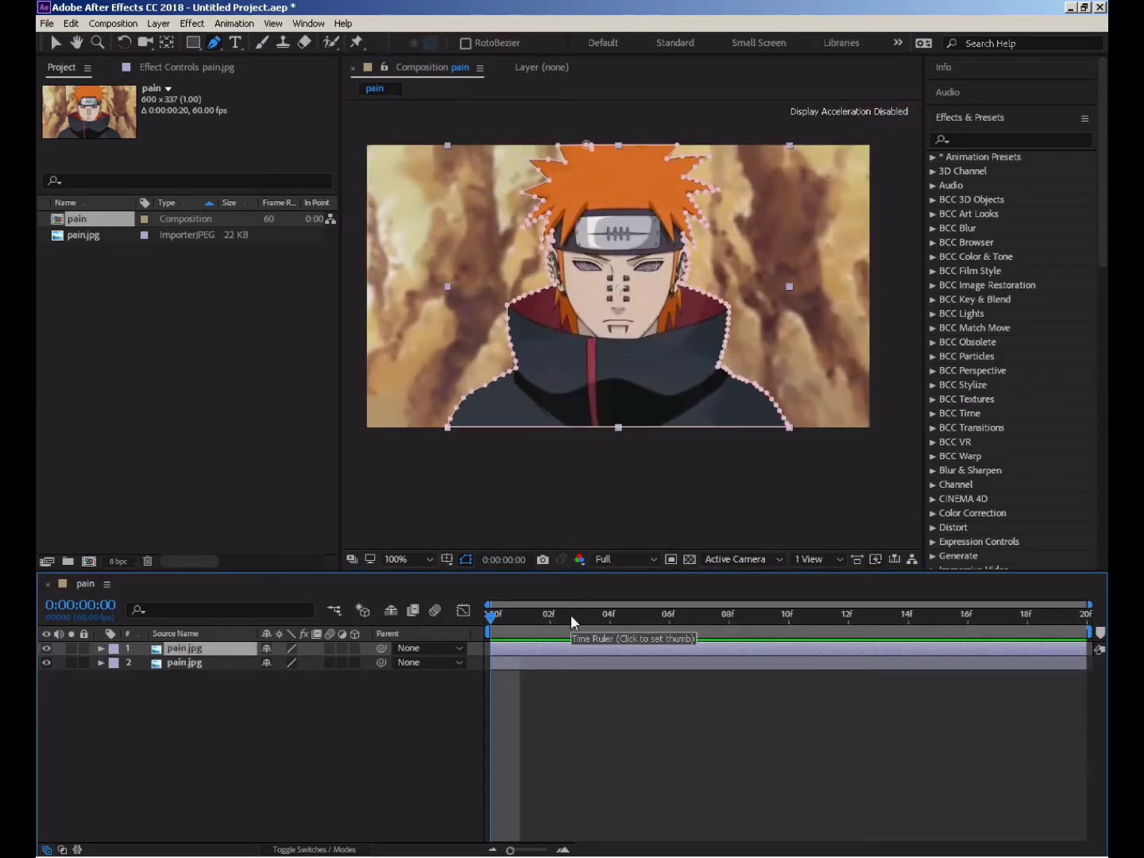
{"action": "key", "text": "ctrl+d"}
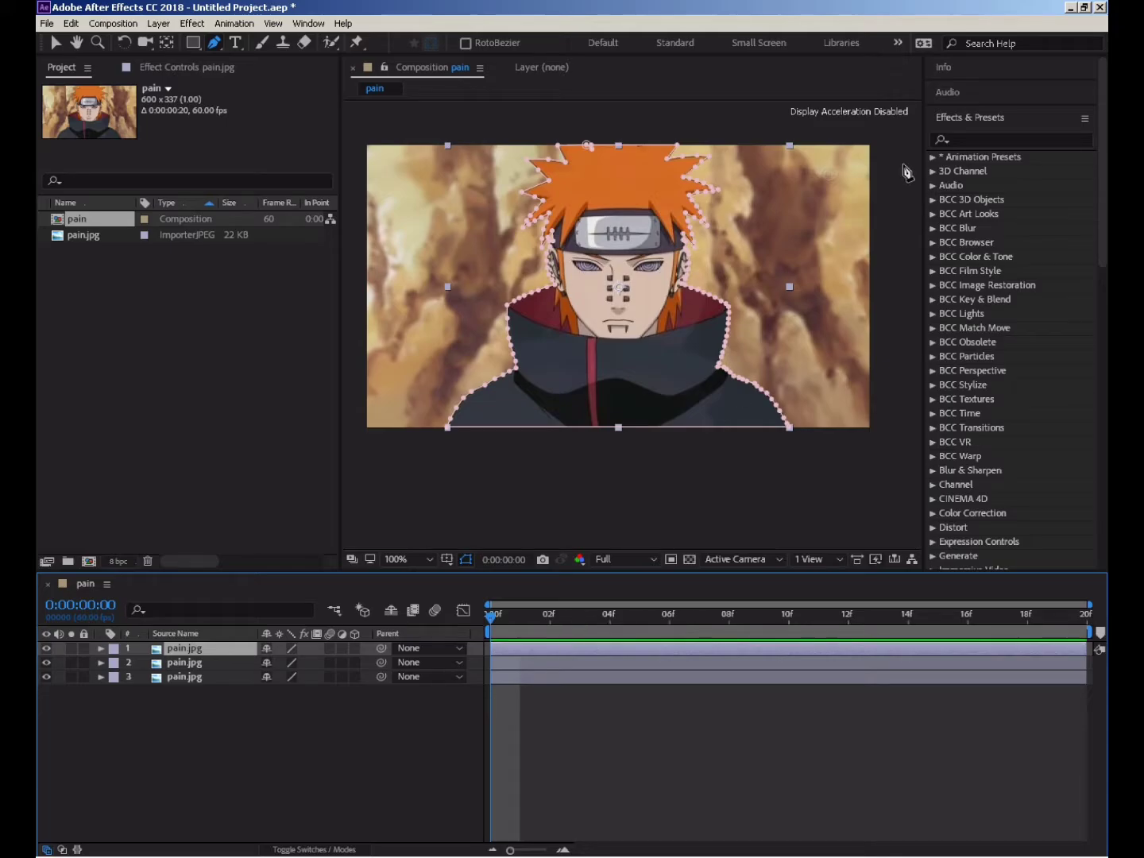
Search for 'saber' and drag Video Copilot's Saber effect onto the top pain.jpg layer.
{"action": "left_click", "coordinate": [984, 140]}
{"action": "left_click", "coordinate": [971, 140]}
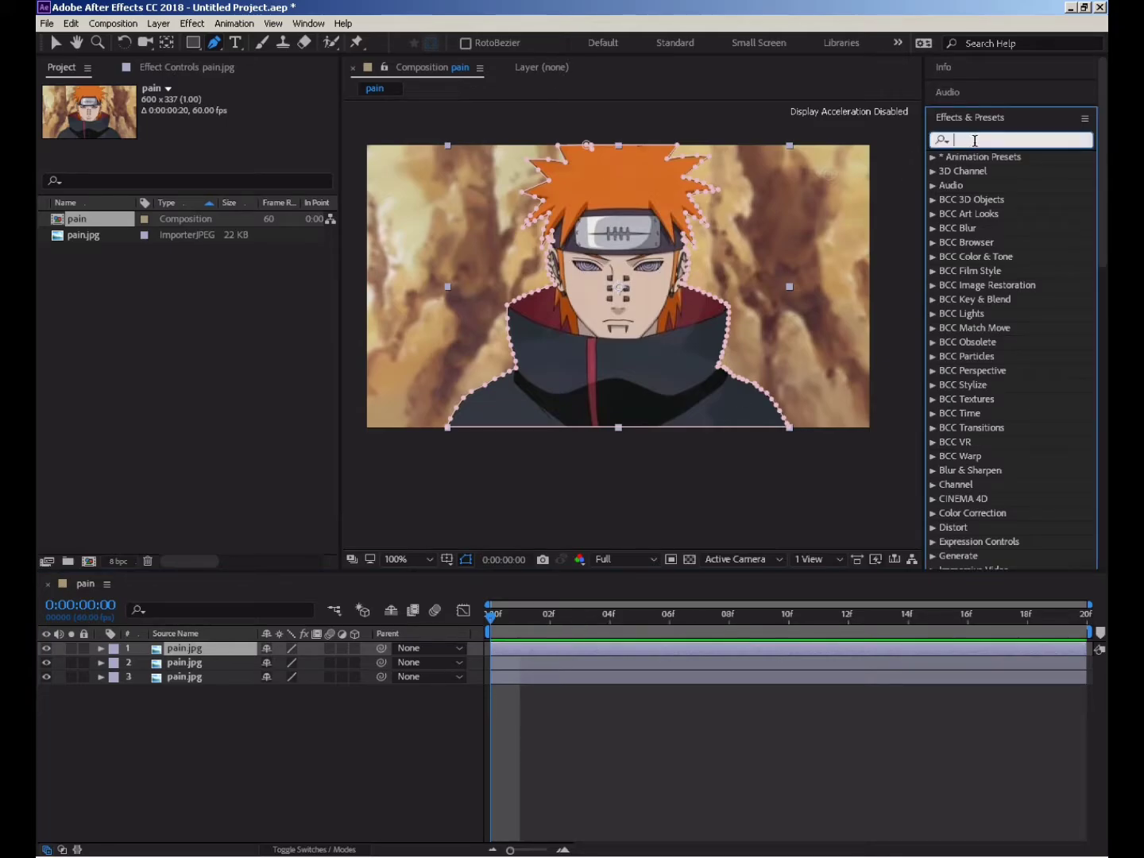
{"action": "type", "text": "saber"}
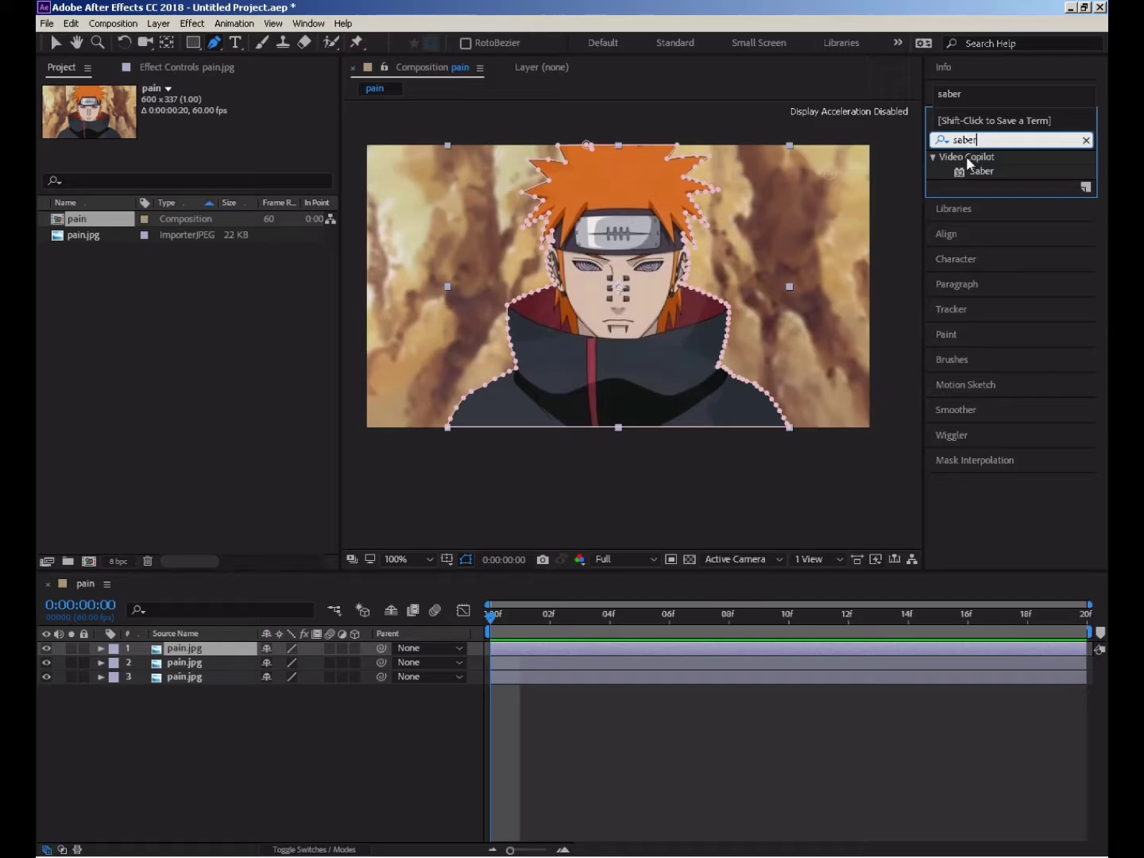
{"action": "left_click_drag", "start_coordinate": [979, 171], "coordinate": [551, 648]}
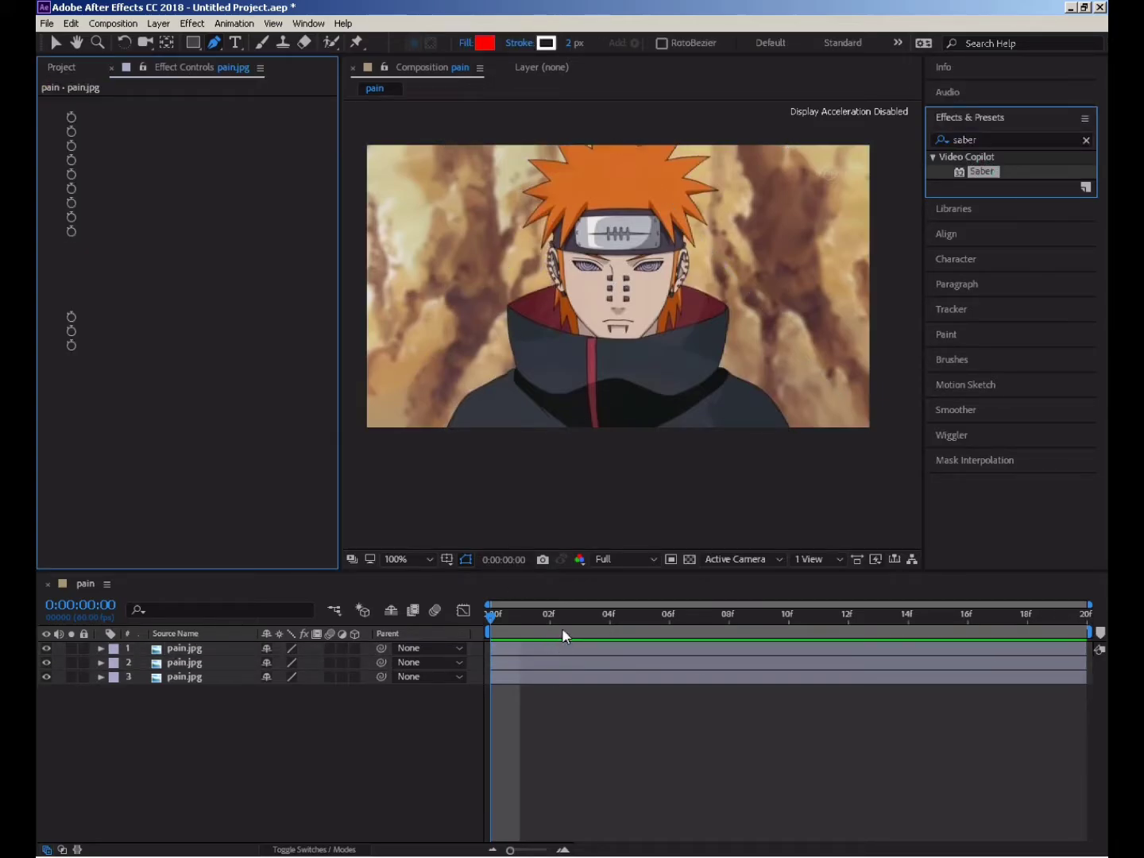
Set the Saber Core Type to Layer Masks under Customize Core.
{"action": "key", "text": "v"}
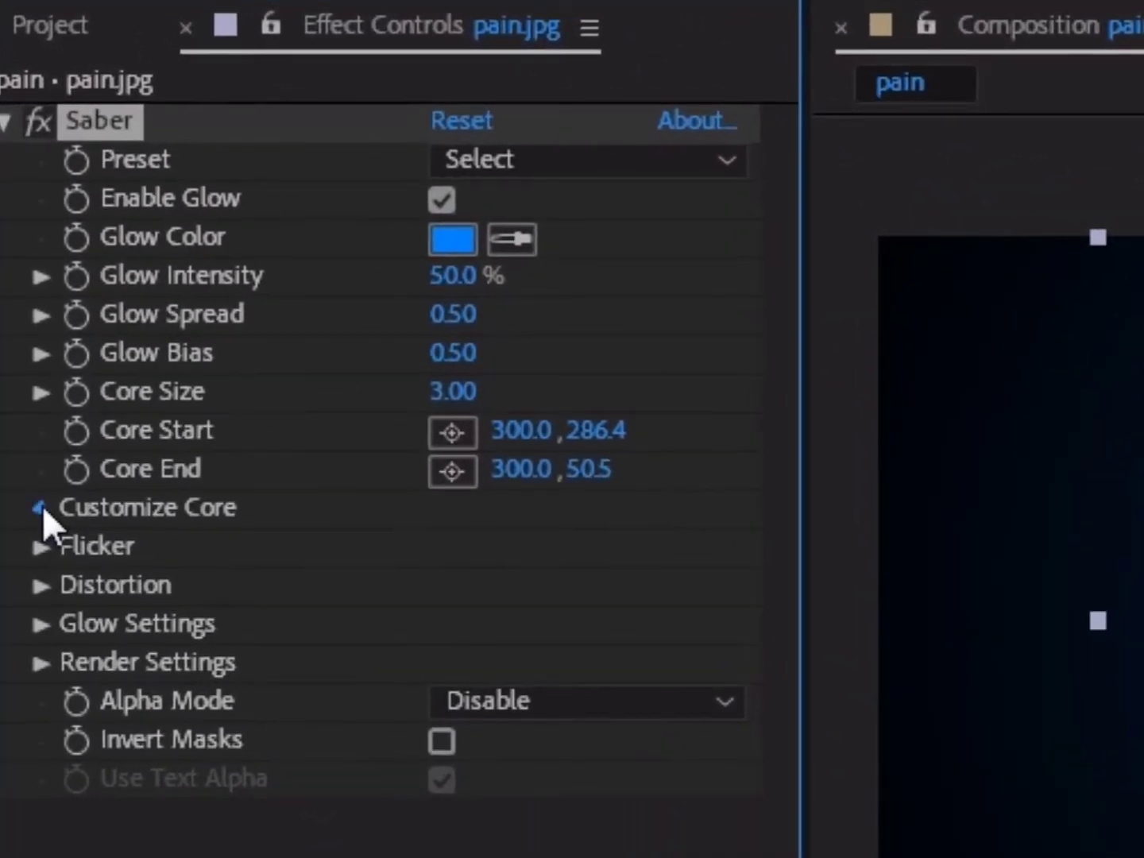
{"action": "left_click", "coordinate": [40, 507]}
{"action": "left_click", "coordinate": [528, 541]}
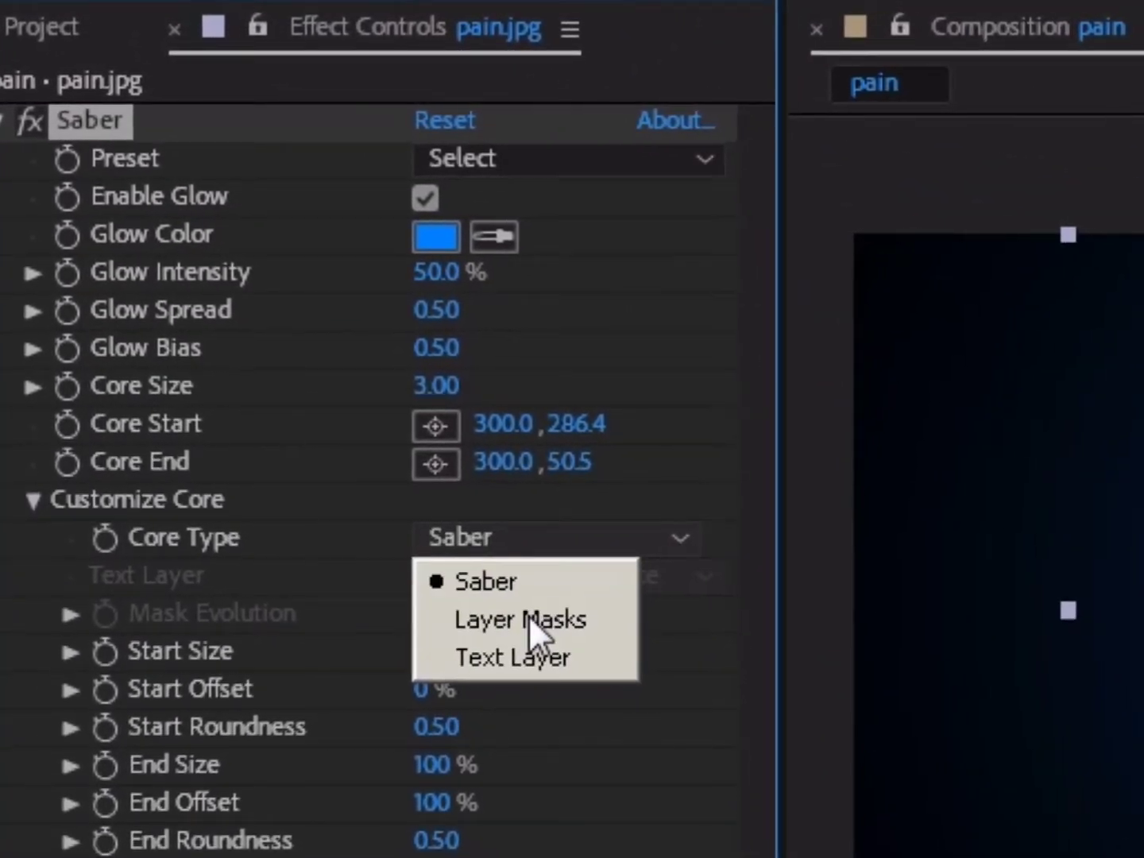
{"action": "left_click", "coordinate": [528, 620]}
{"action": "left_click", "coordinate": [26, 489]}
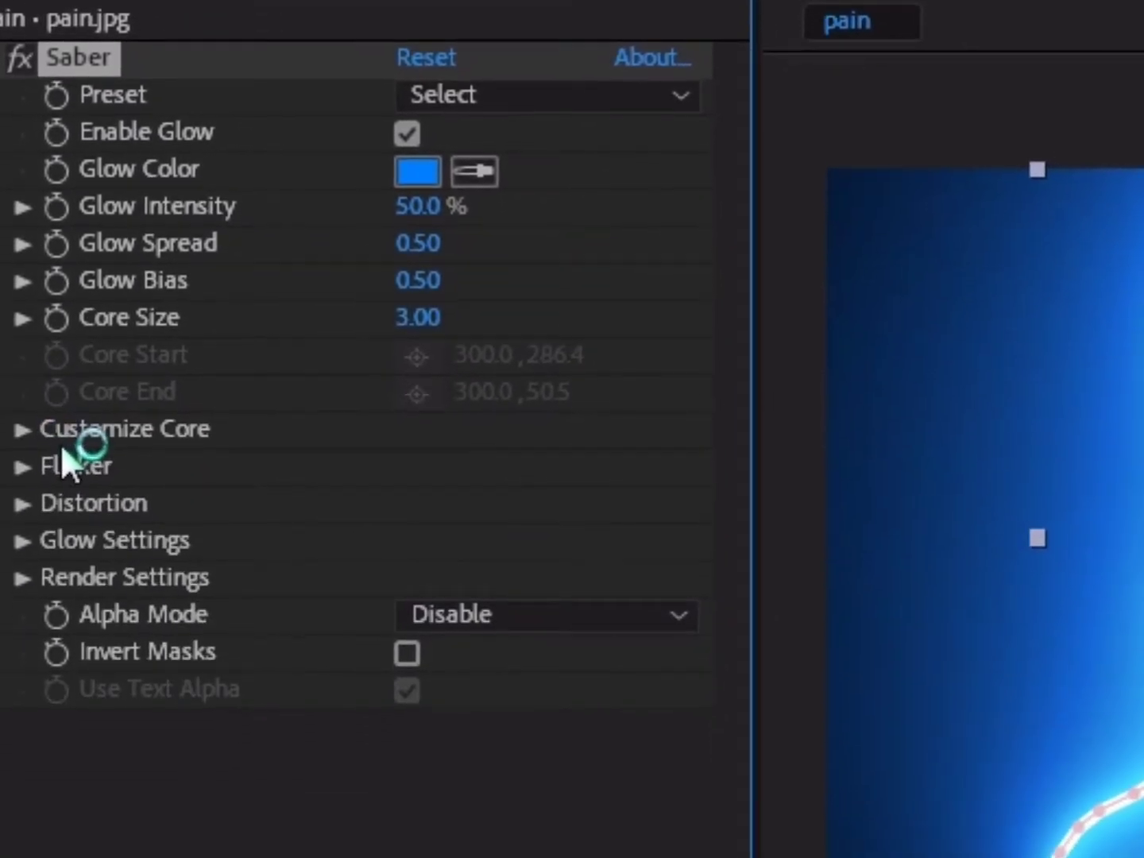
Set the Saber Render Settings composite to Transparent.
{"action": "left_click", "coordinate": [23, 578]}
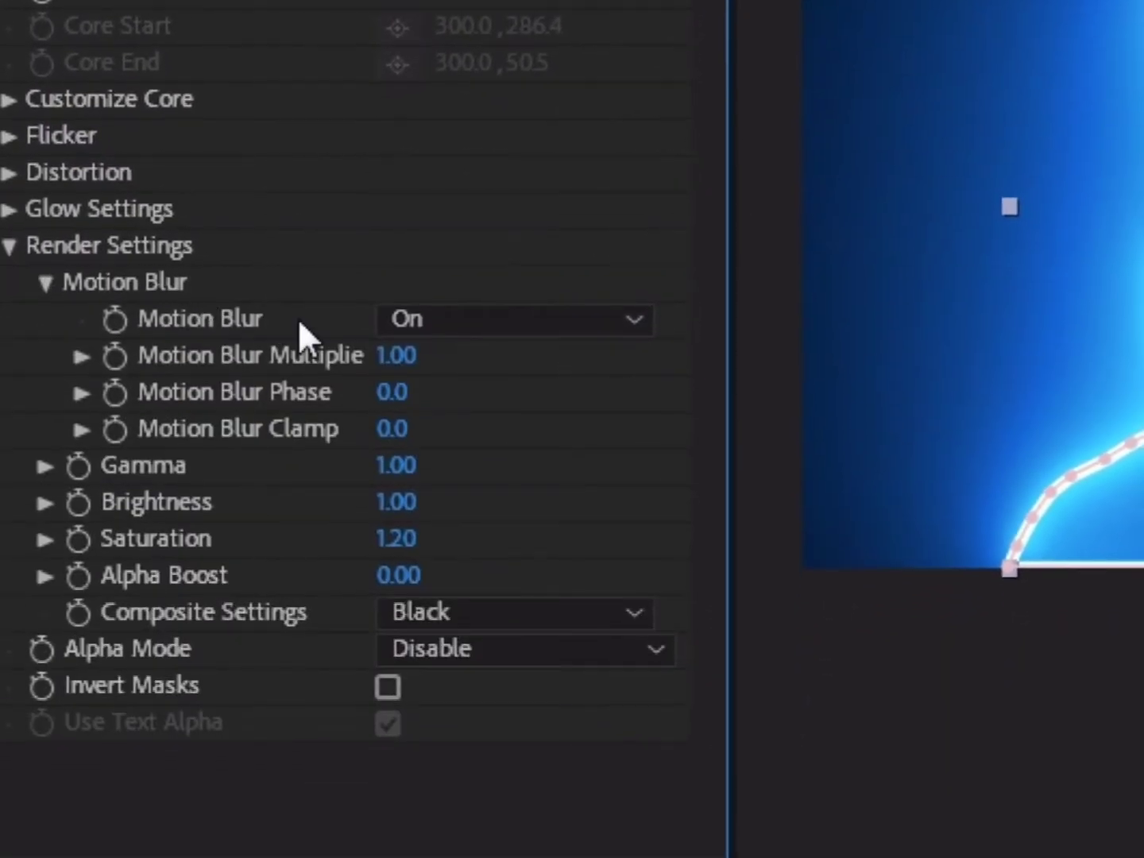
{"action": "left_click", "coordinate": [528, 625]}
{"action": "left_click", "coordinate": [536, 654]}
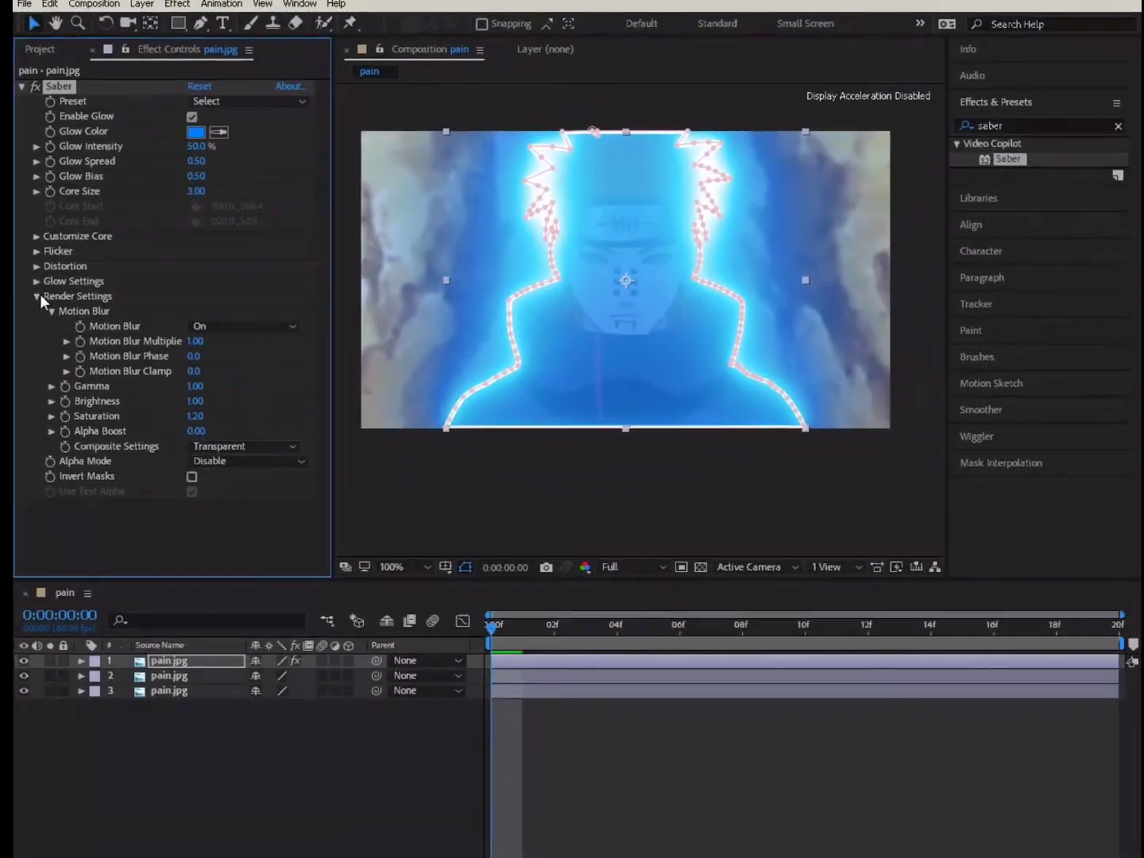
Set the Saber Glow Bias to 0.23 and Core Size to 2.
{"action": "left_click", "coordinate": [36, 297]}
{"action": "left_click", "coordinate": [194, 179]}
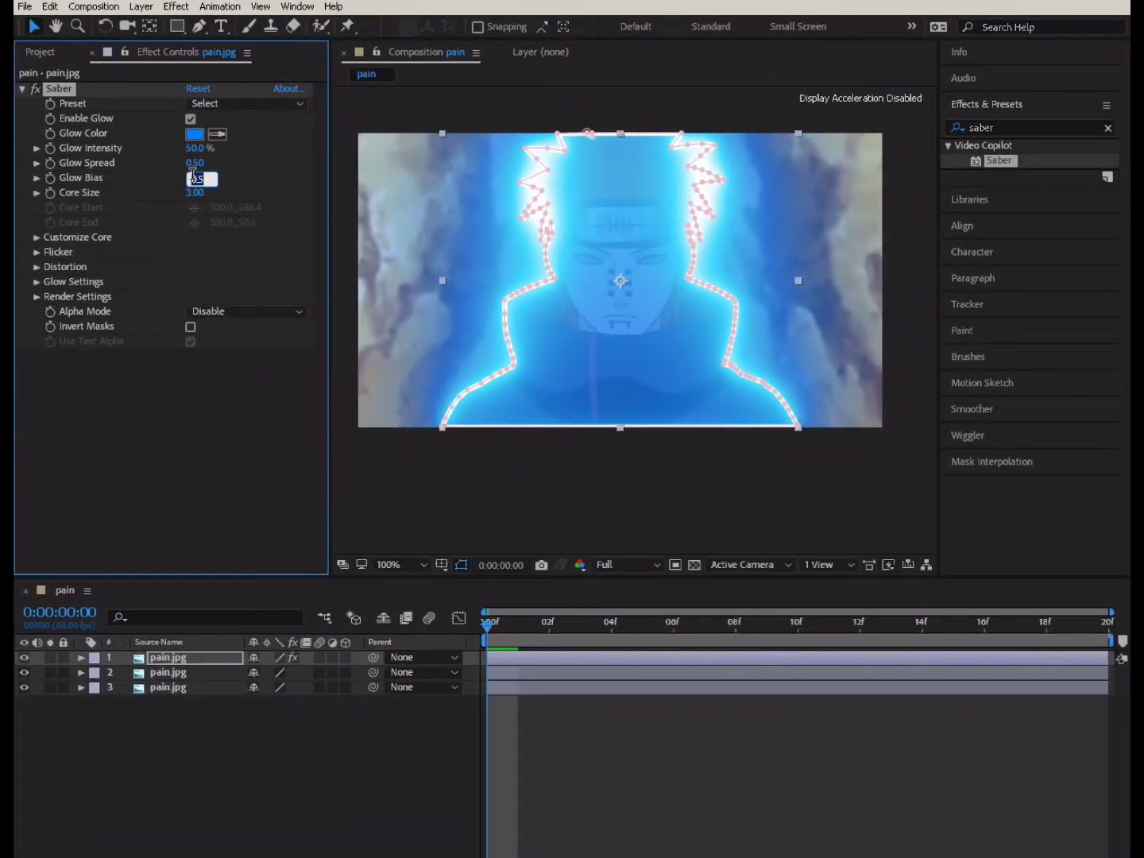
{"action": "type", "text": "0.23"}
{"action": "key", "text": "Tab"}
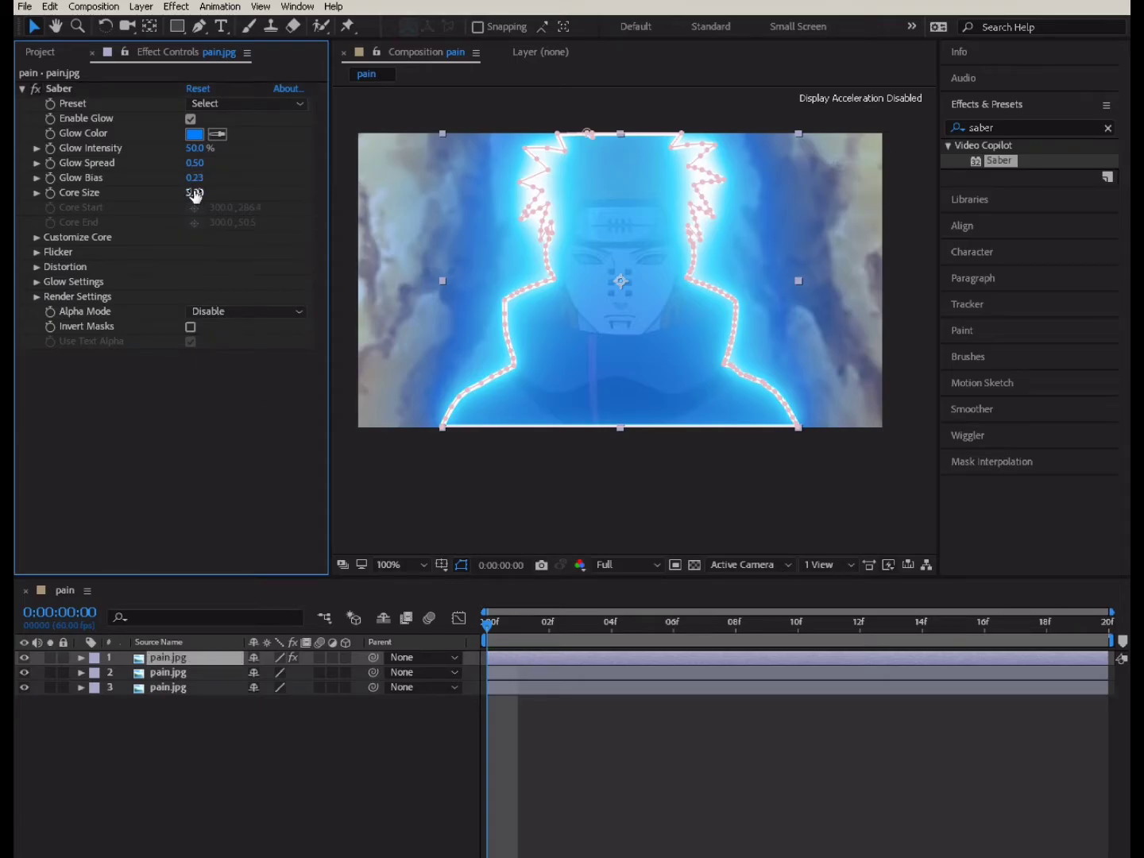
{"action": "key", "text": "Return"}
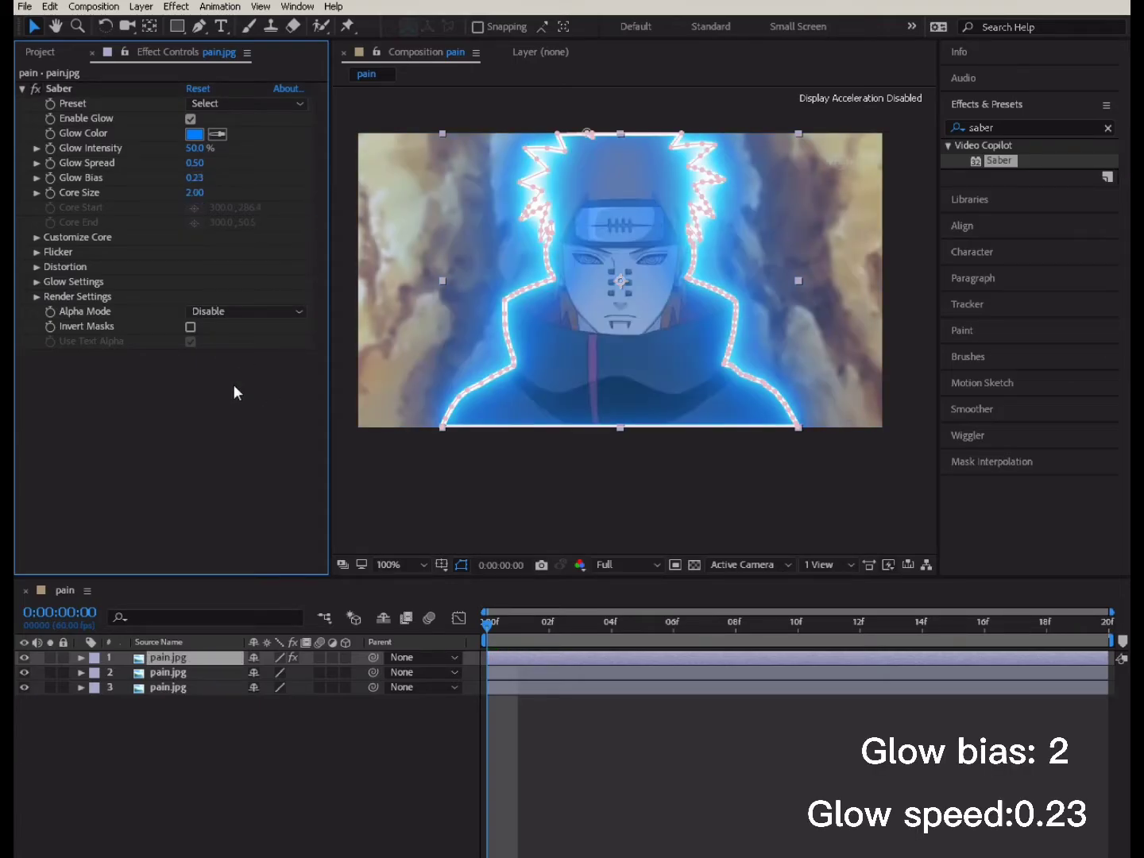
Change the Saber glow colour to a fully saturated red and preview the result.
{"action": "left_click", "coordinate": [196, 133]}
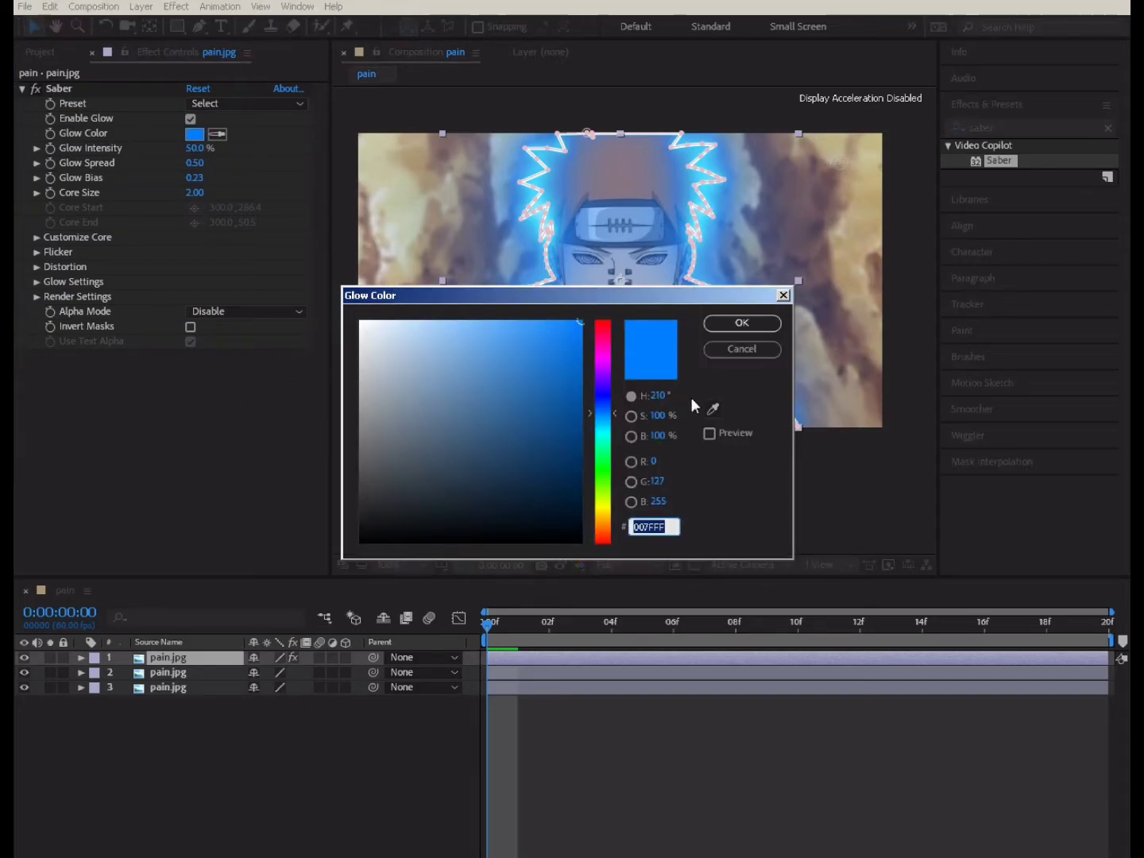
{"action": "left_click", "coordinate": [713, 409]}
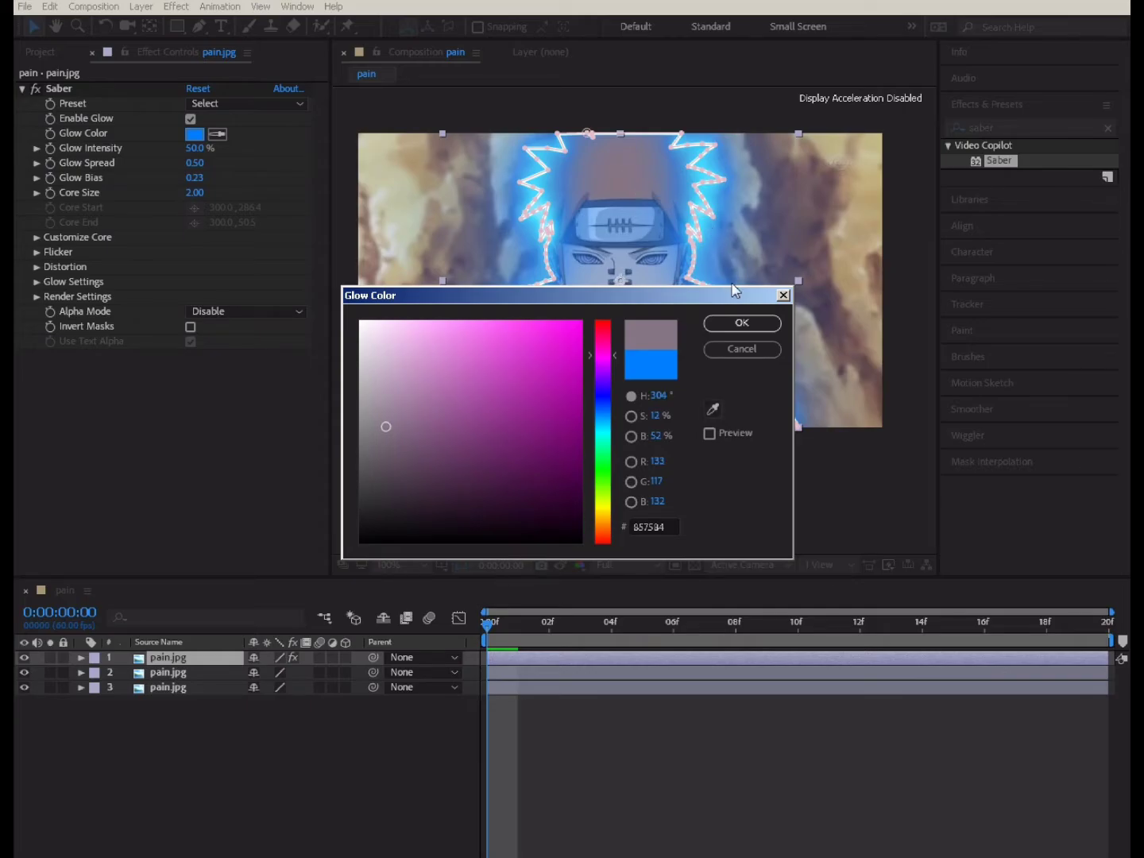
{"action": "left_click_drag", "start_coordinate": [605, 359], "coordinate": [613, 328]}
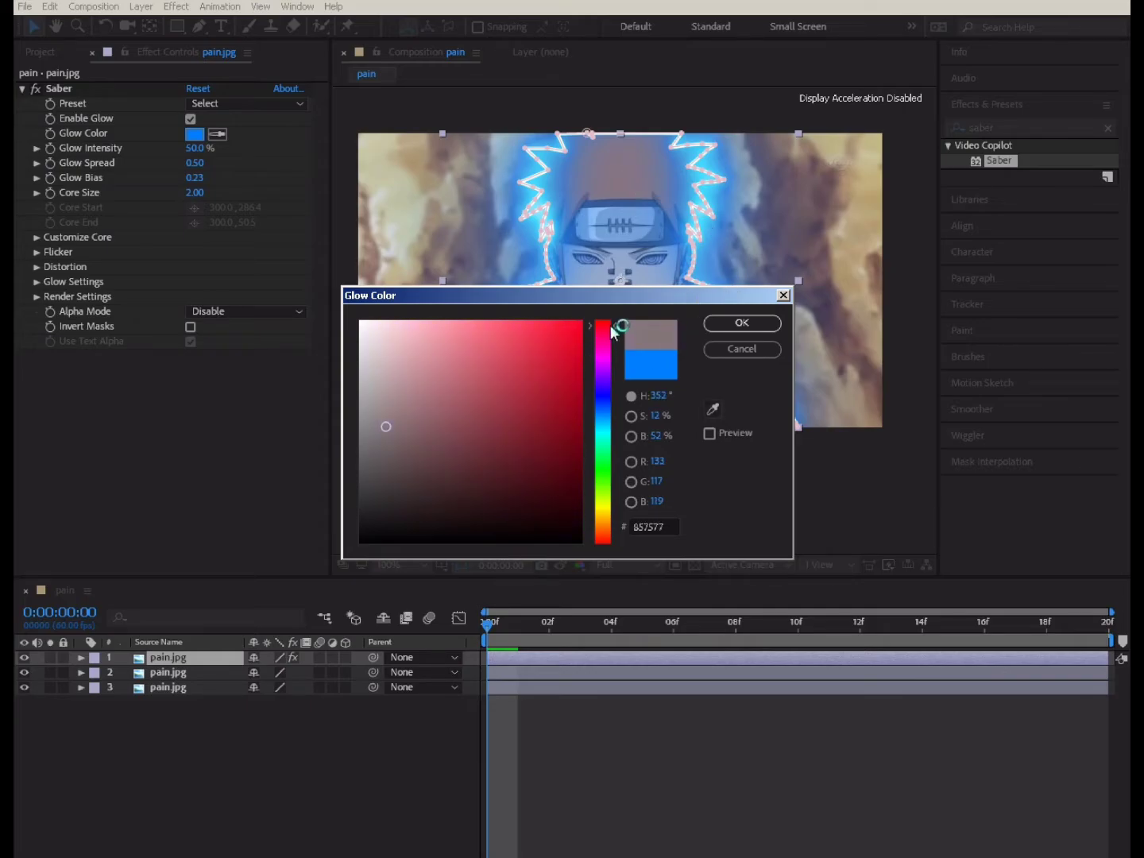
{"action": "left_click", "coordinate": [726, 328]}
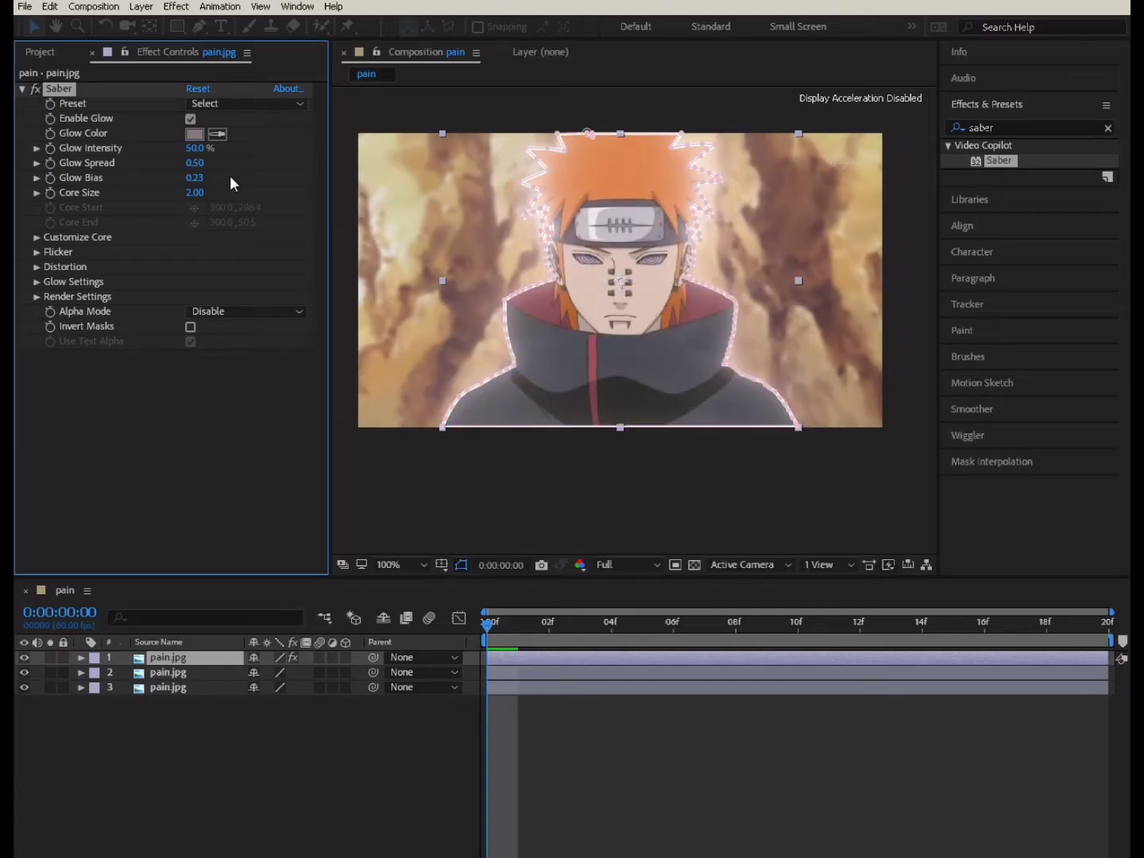
{"action": "left_click", "coordinate": [194, 133]}
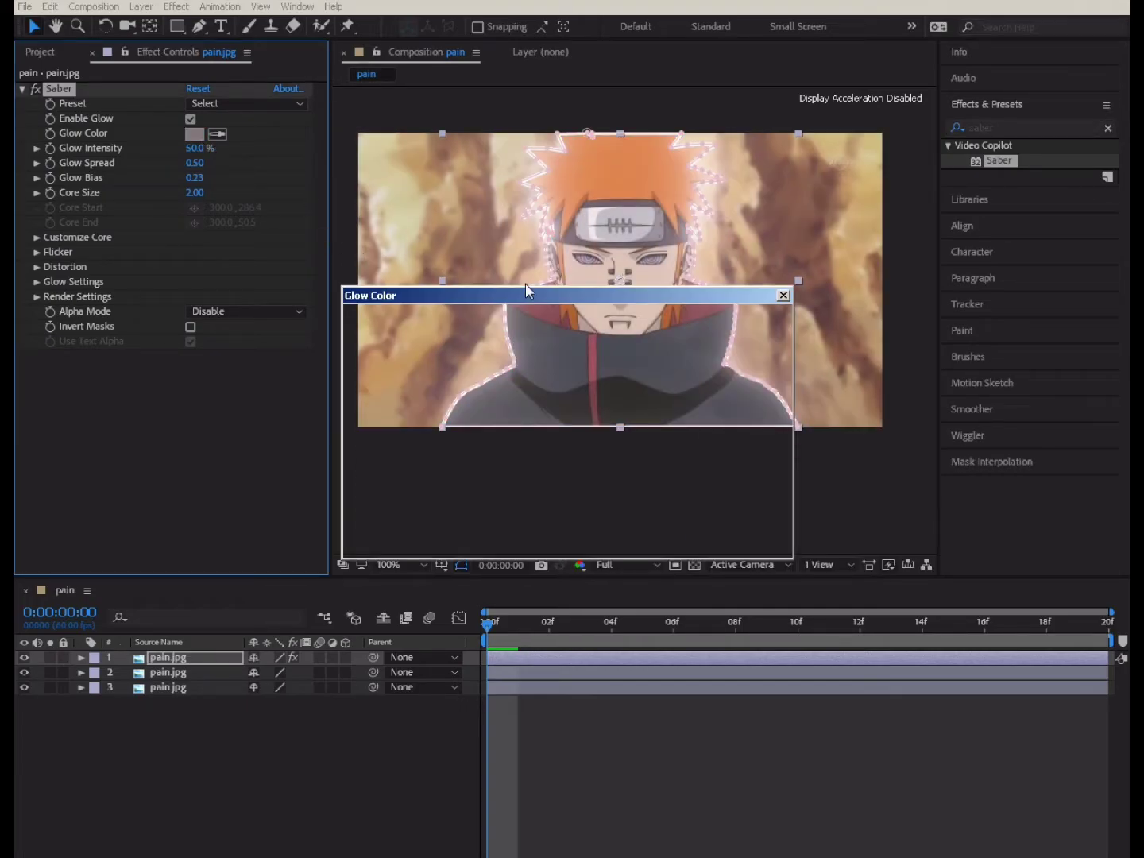
{"action": "left_click", "coordinate": [612, 324]}
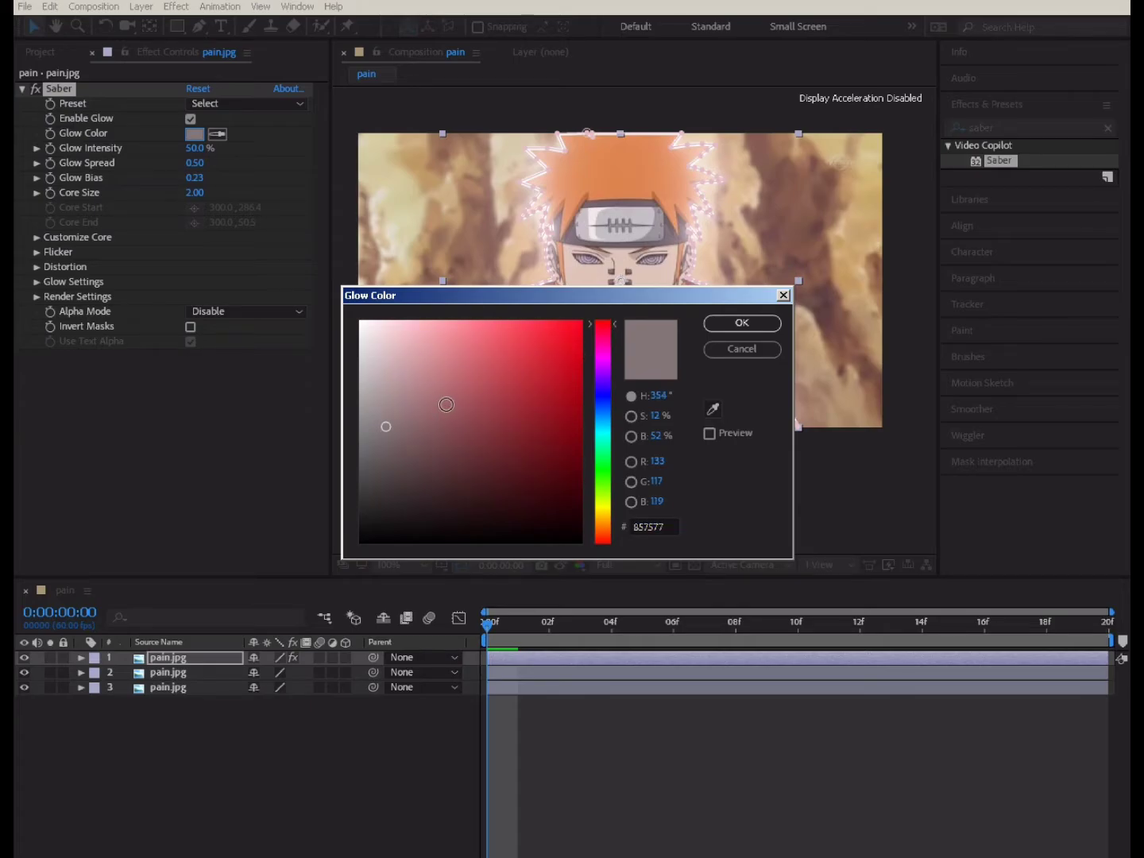
{"action": "left_click_drag", "start_coordinate": [400, 431], "coordinate": [582, 352]}
{"action": "left_click", "coordinate": [726, 326]}
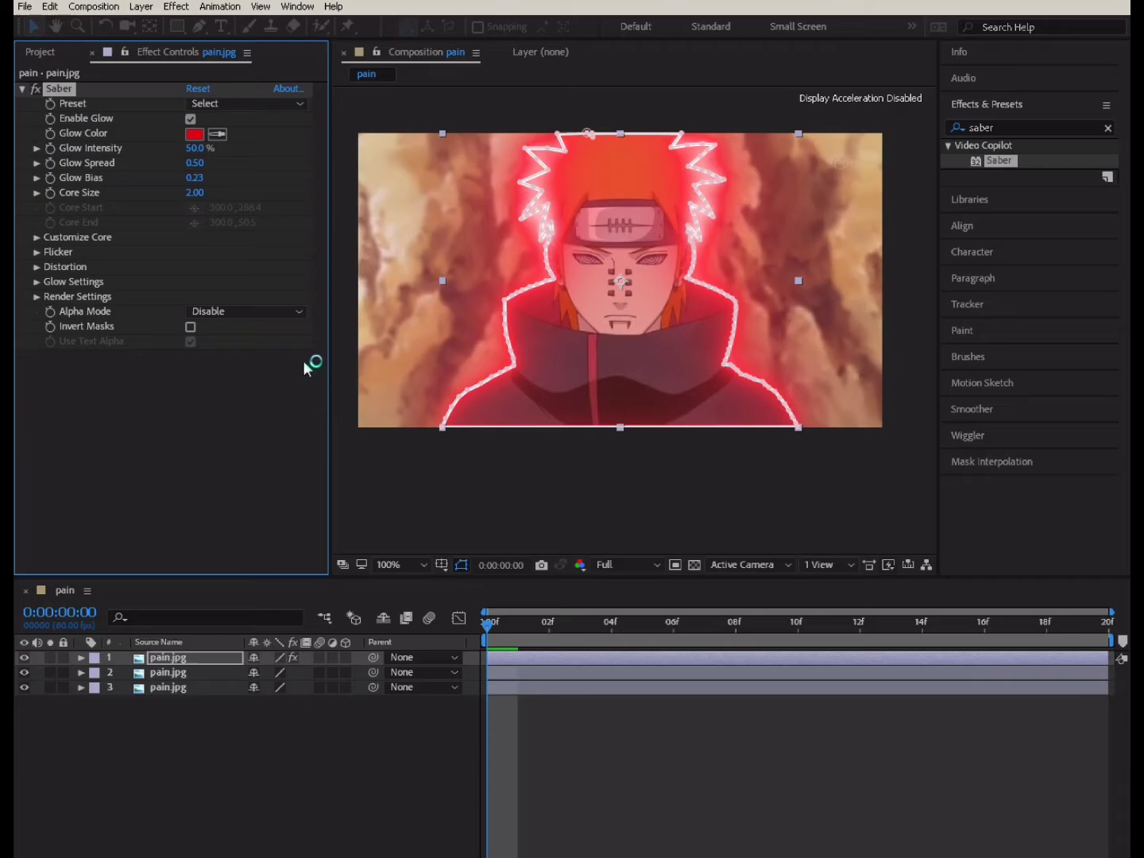
{"action": "left_click", "coordinate": [289, 380]}
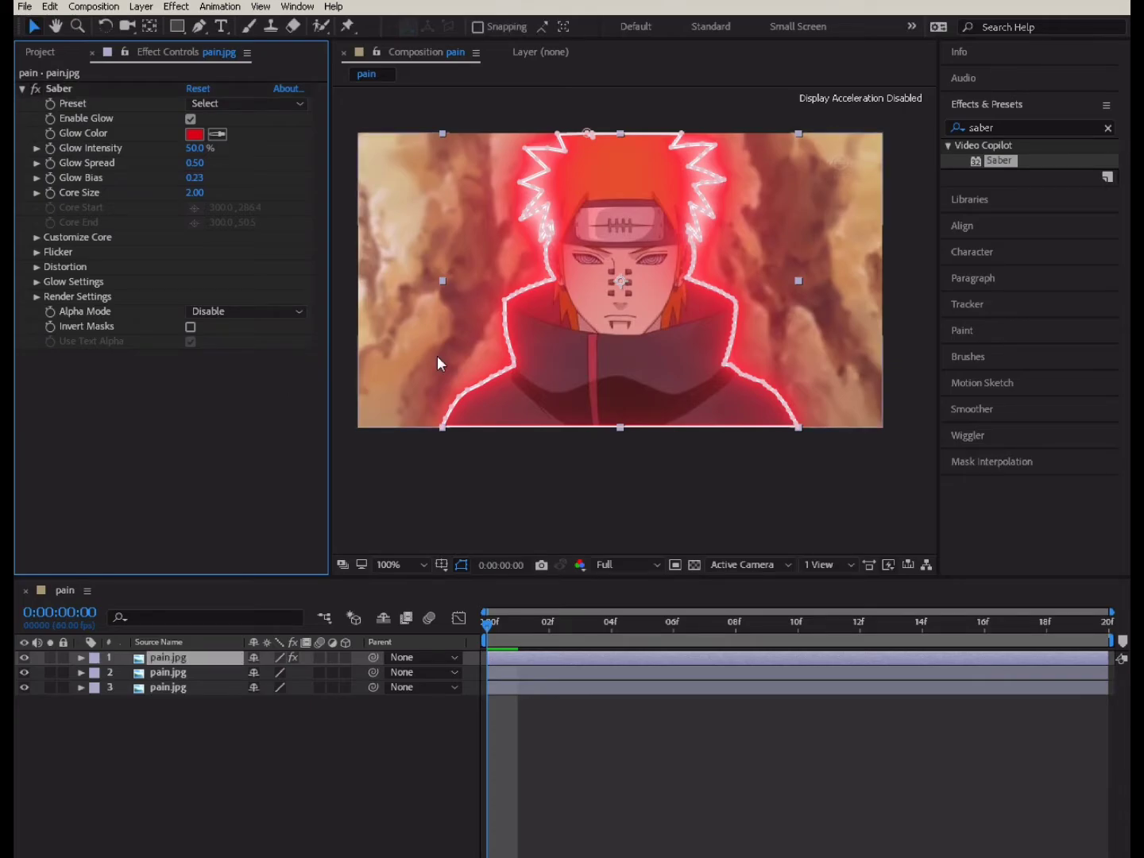
{"action": "left_click", "coordinate": [589, 715]}
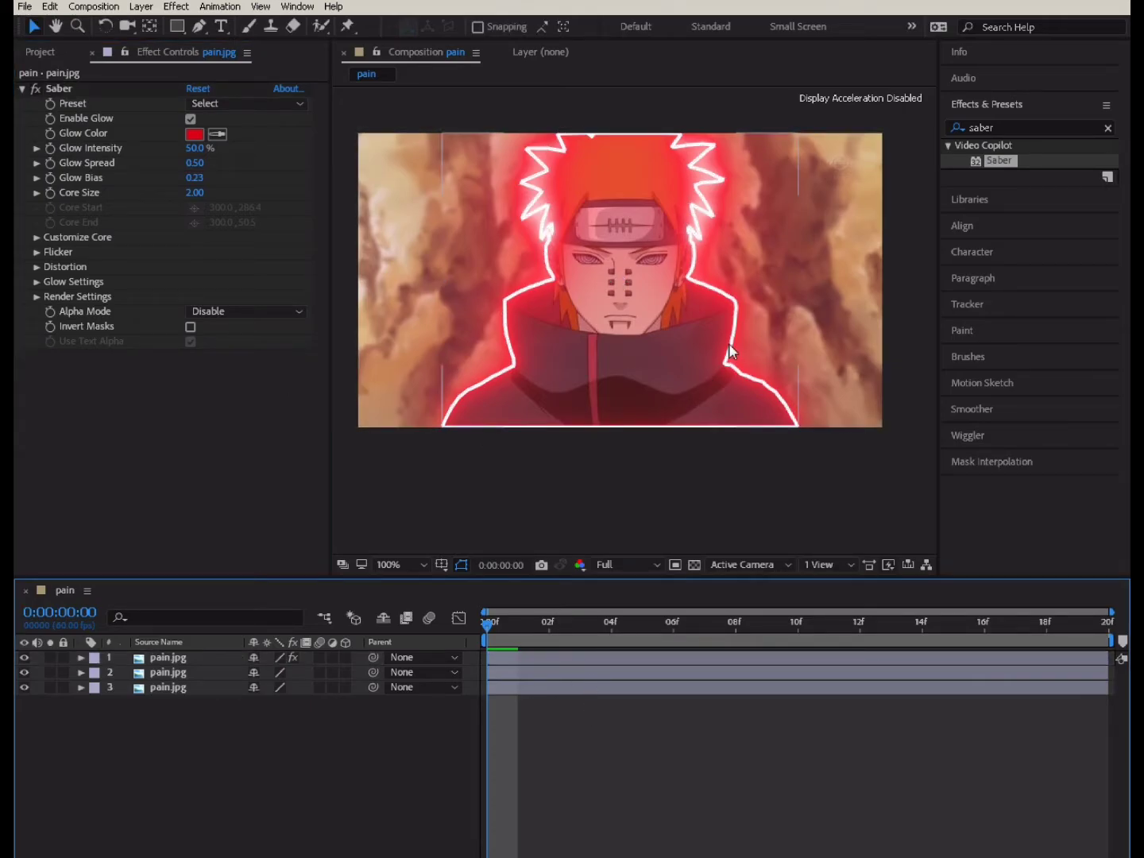
Search for 'black' and apply the Black & White effect to the second image layer.
{"action": "left_click", "coordinate": [1021, 128]}
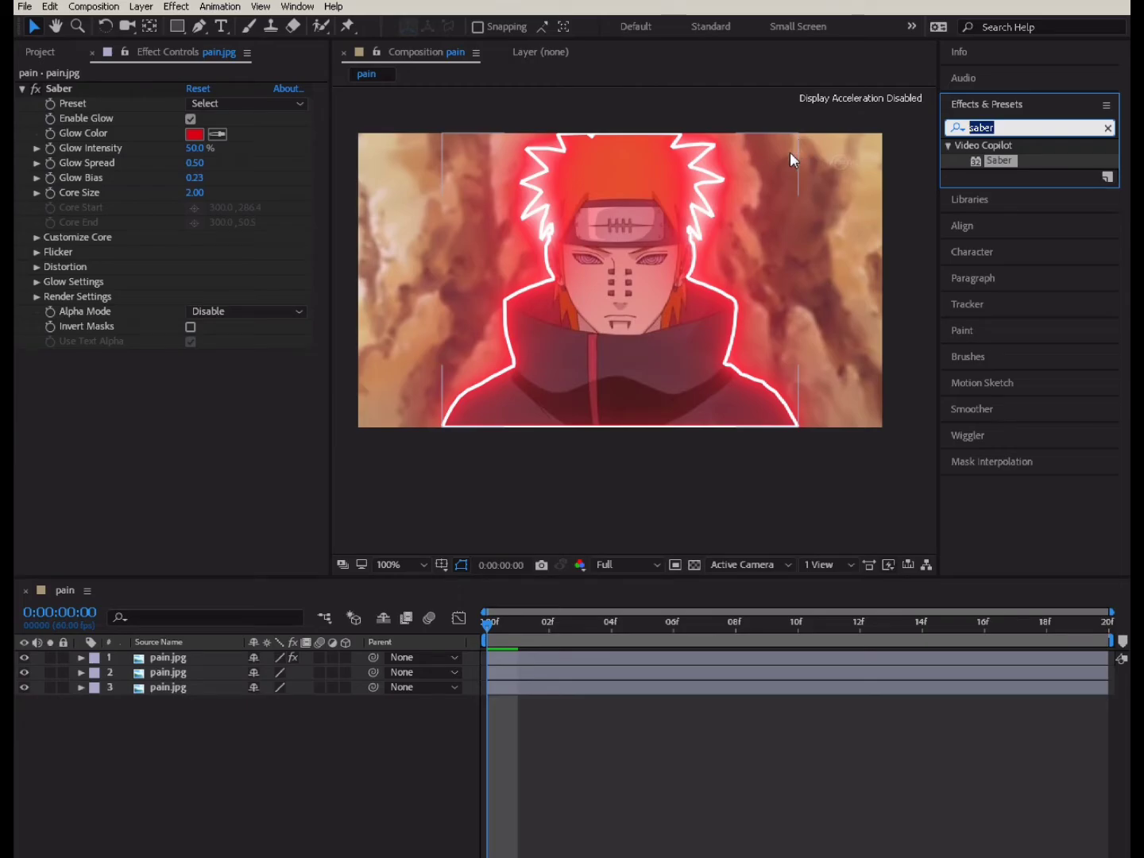
{"action": "type", "text": "blac"}
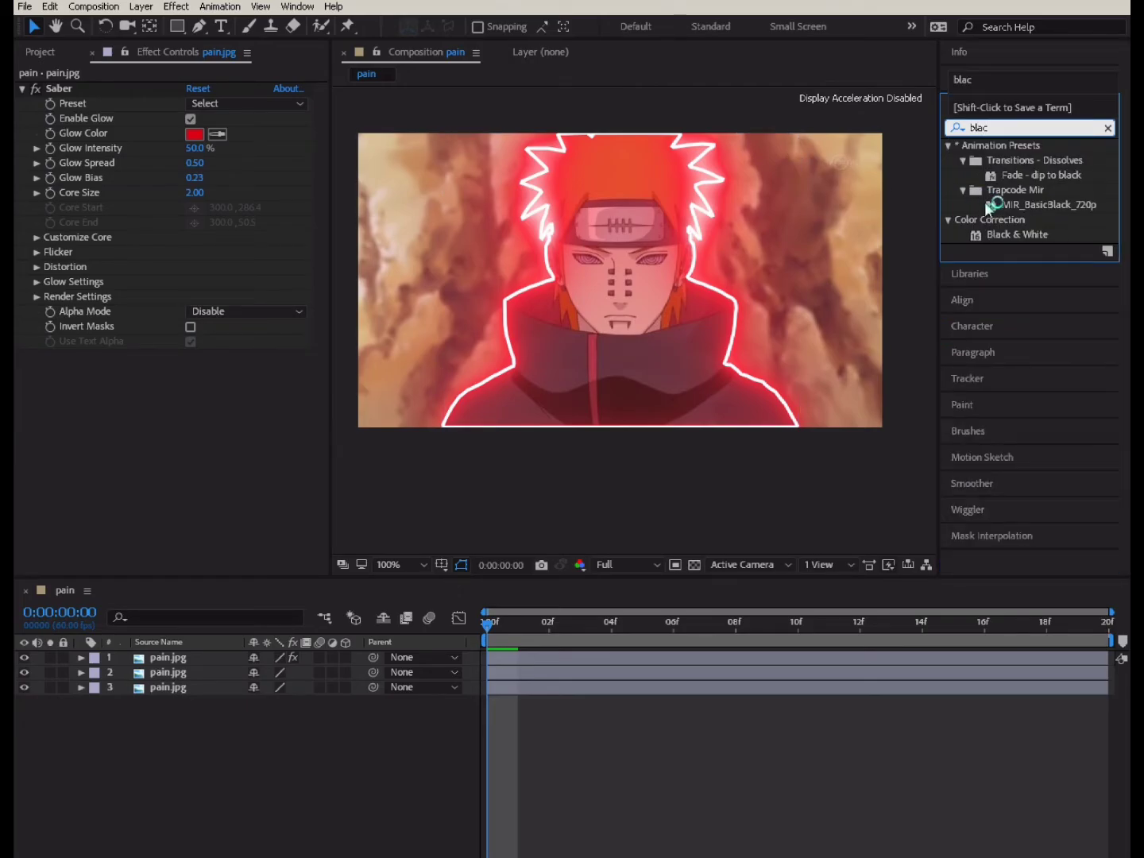
{"action": "mouse_move", "coordinate": [1007, 233]}
{"action": "left_mouse_down"}
{"action": "mouse_move", "coordinate": [617, 609]}
{"action": "mouse_move", "coordinate": [608, 689]}
{"action": "left_mouse_up"}
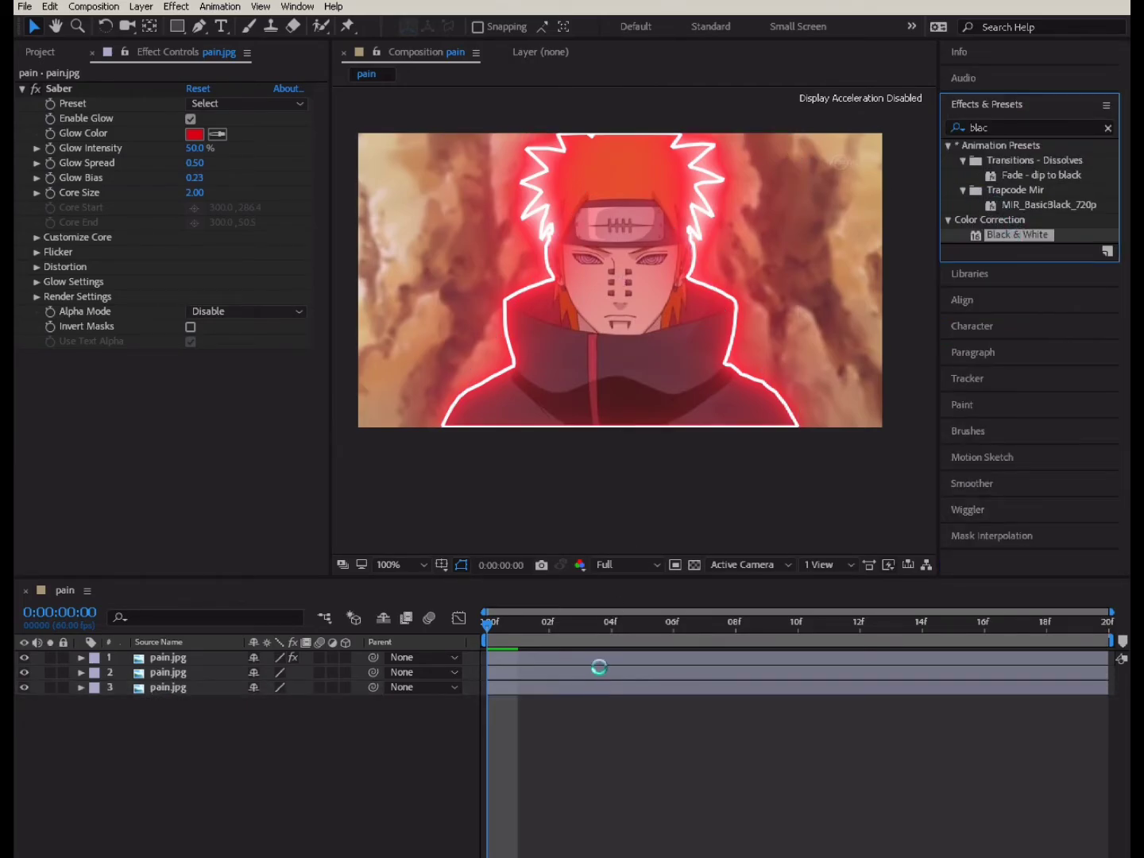
{"action": "left_click", "coordinate": [603, 716]}
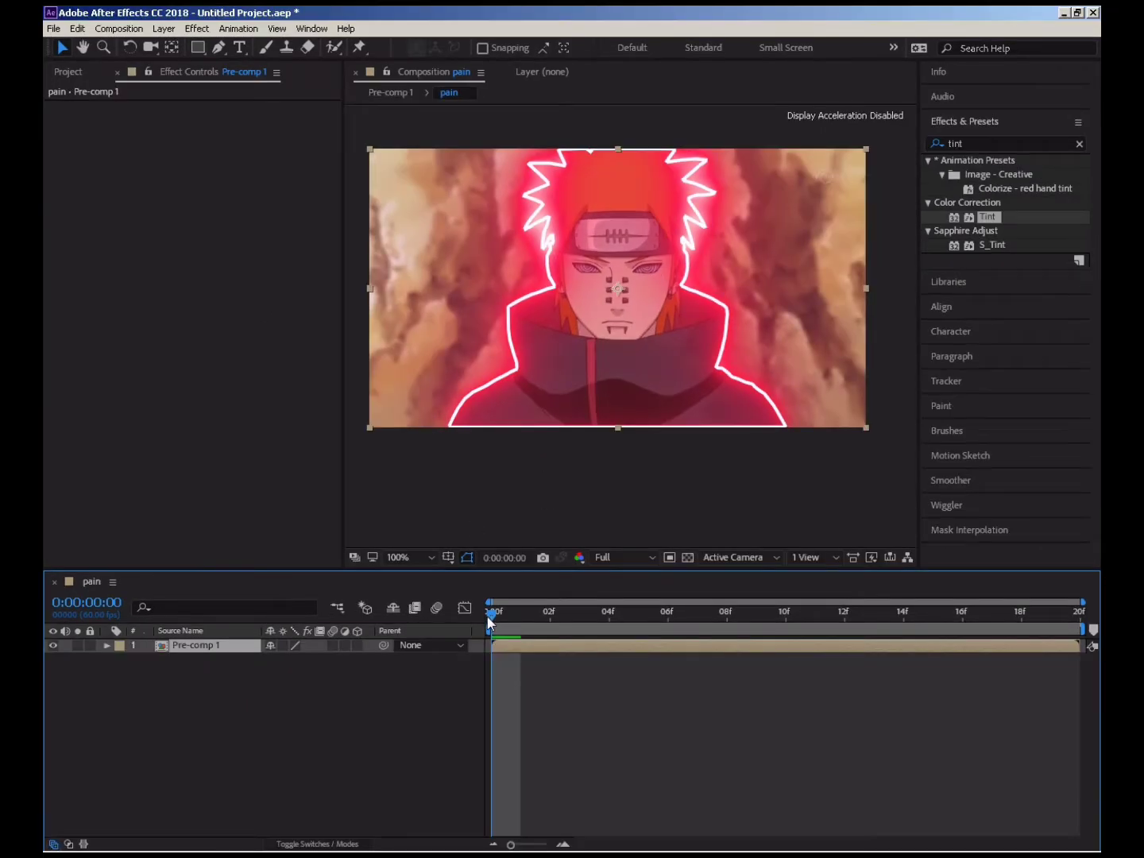
Create a new black solid layer from the timeline's New > Solid menu.
{"action": "mouse_move", "coordinate": [490, 612]}
{"action": "left_mouse_down"}
{"action": "mouse_move", "coordinate": [688, 615]}
{"action": "mouse_move", "coordinate": [611, 624]}
{"action": "mouse_move", "coordinate": [666, 626]}
{"action": "mouse_move", "coordinate": [522, 614]}
{"action": "left_mouse_up"}
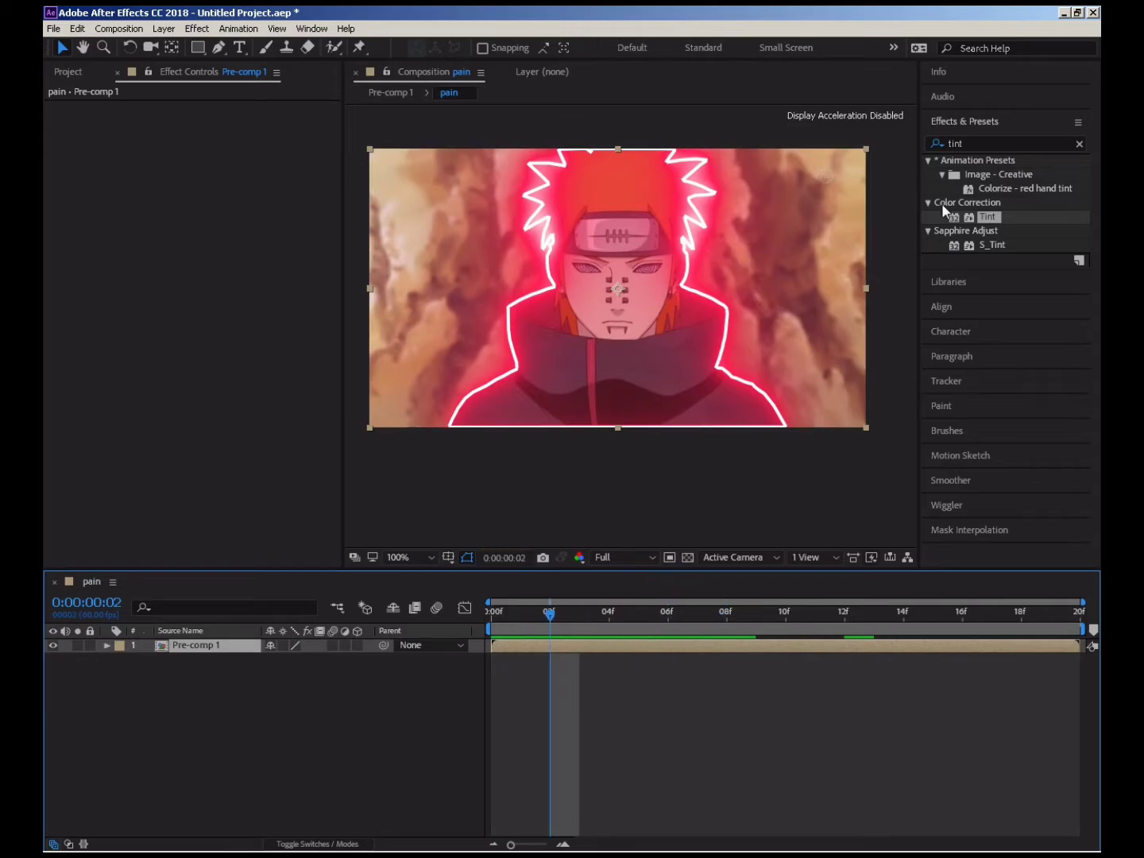
{"action": "right_click", "coordinate": [494, 674]}
{"action": "mouse_move", "coordinate": [528, 683]}
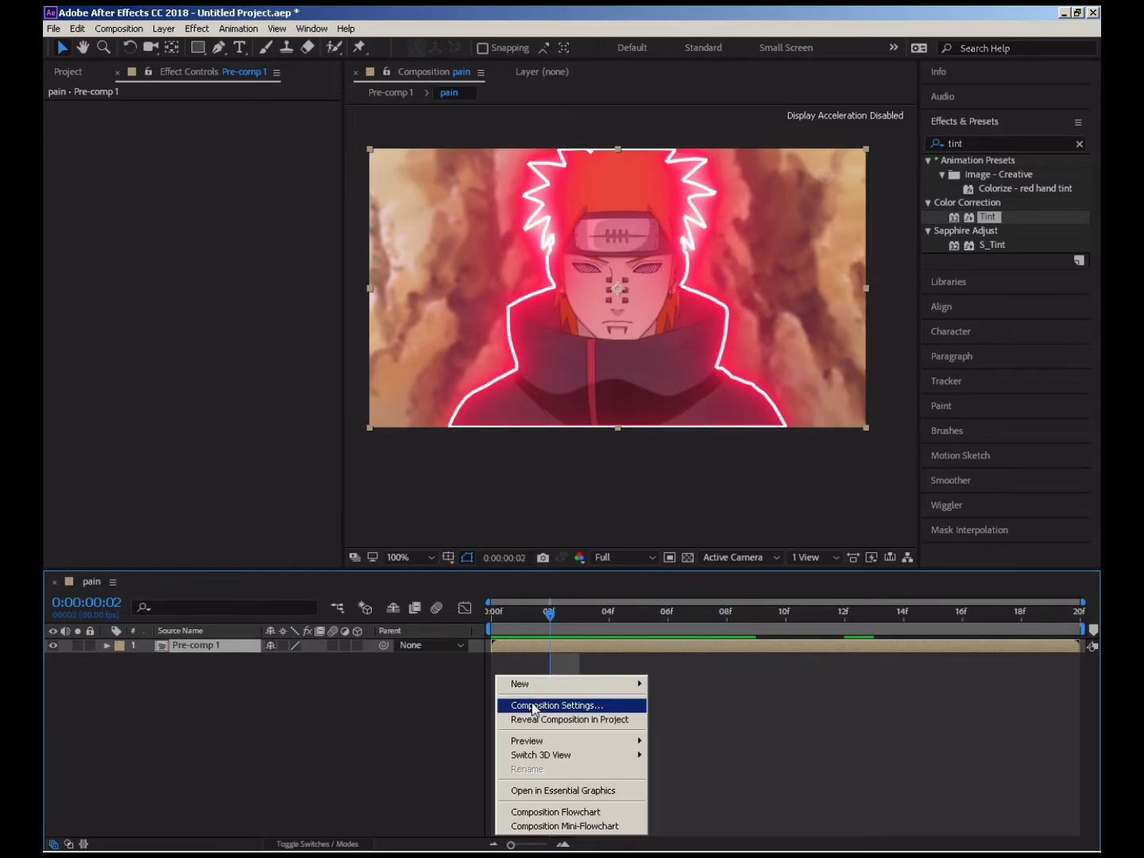
{"action": "left_click", "coordinate": [673, 719]}
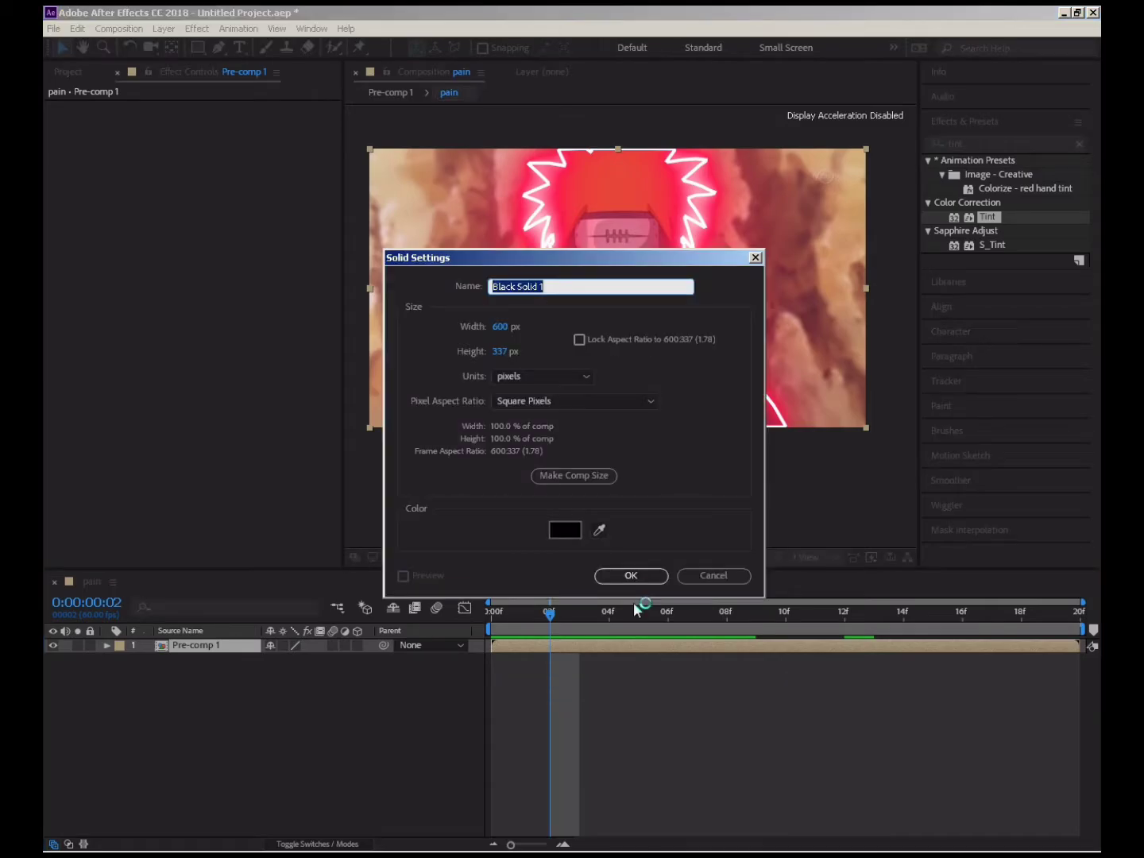
{"action": "key", "text": "Return"}
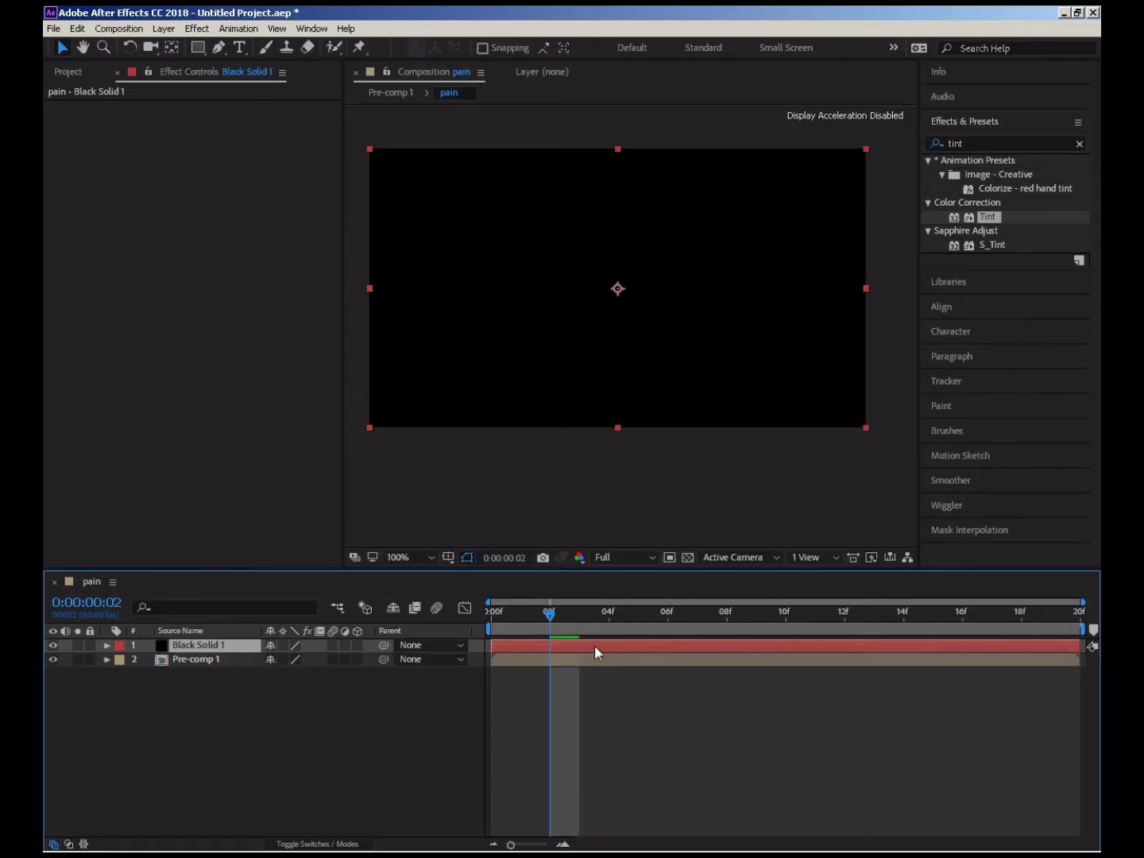
Search for 'part' and apply Trapcode Particular to the black solid.
{"action": "left_click_drag", "start_coordinate": [974, 143], "coordinate": [922, 141]}
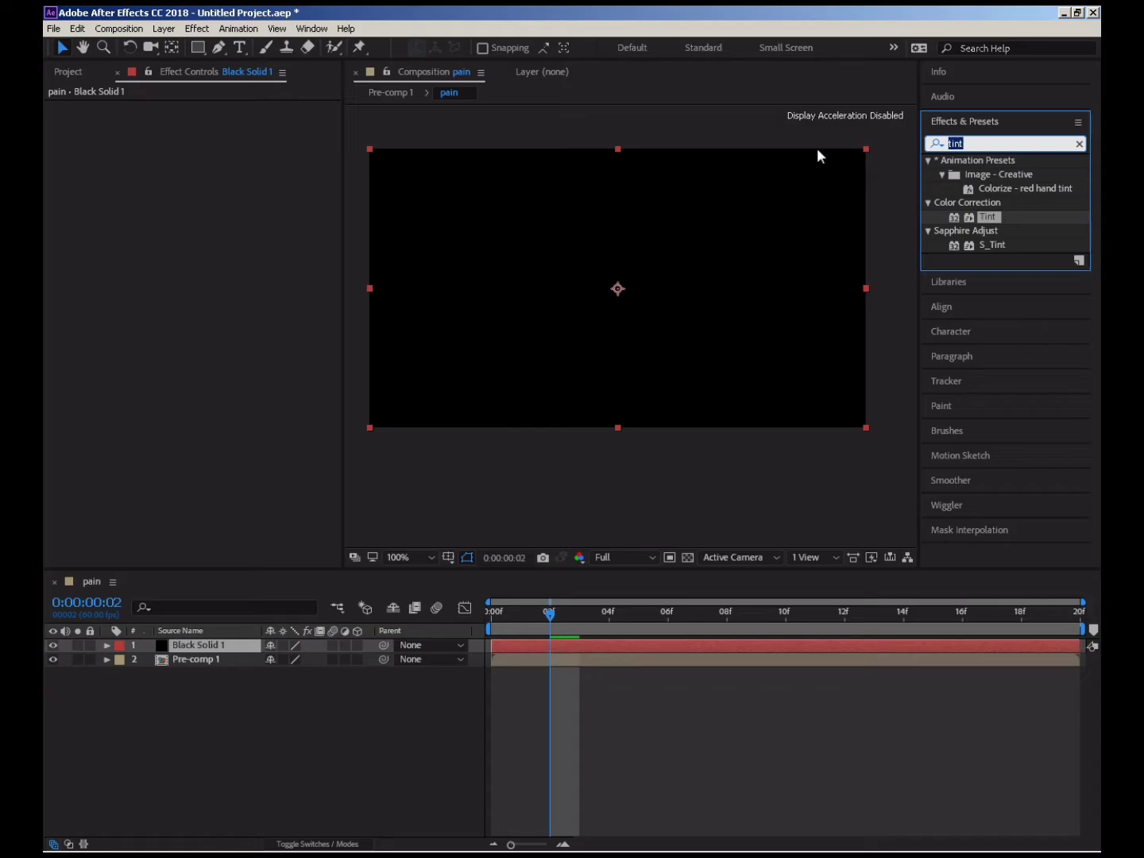
{"action": "type", "text": "part"}
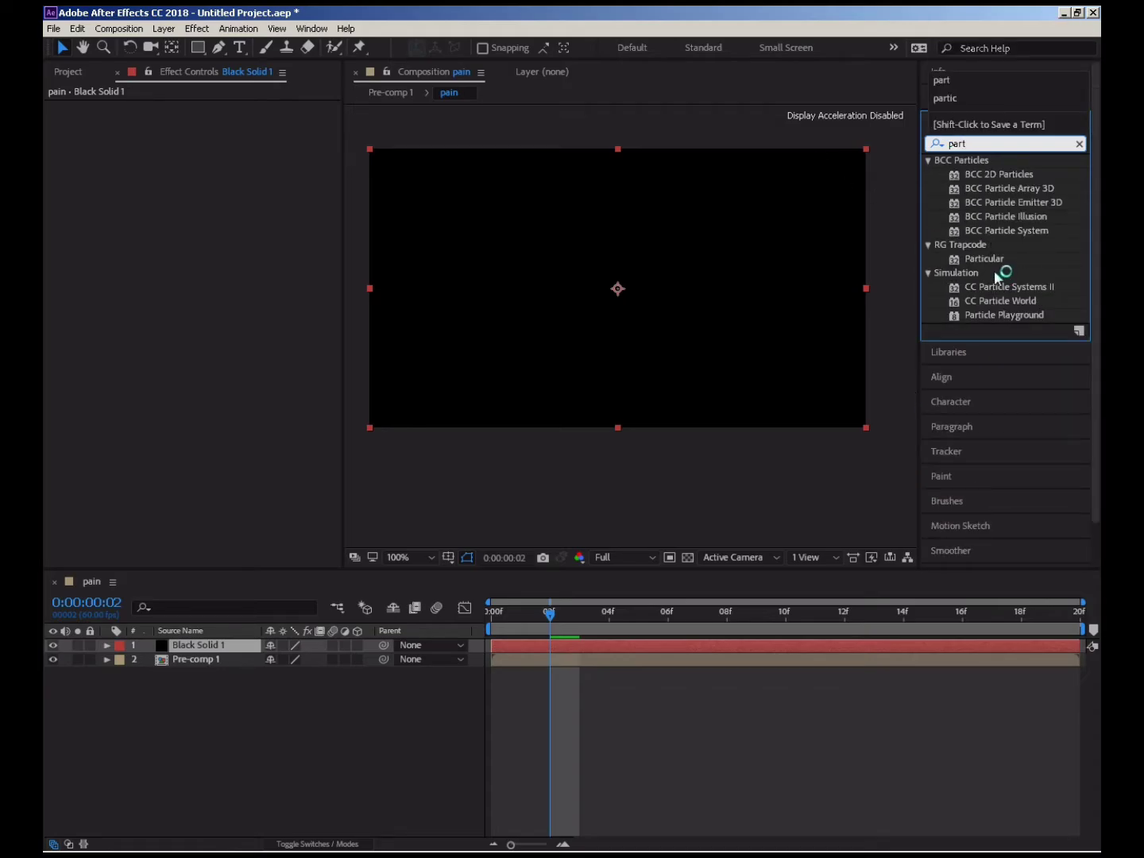
{"action": "left_click_drag", "start_coordinate": [984, 258], "coordinate": [658, 642]}
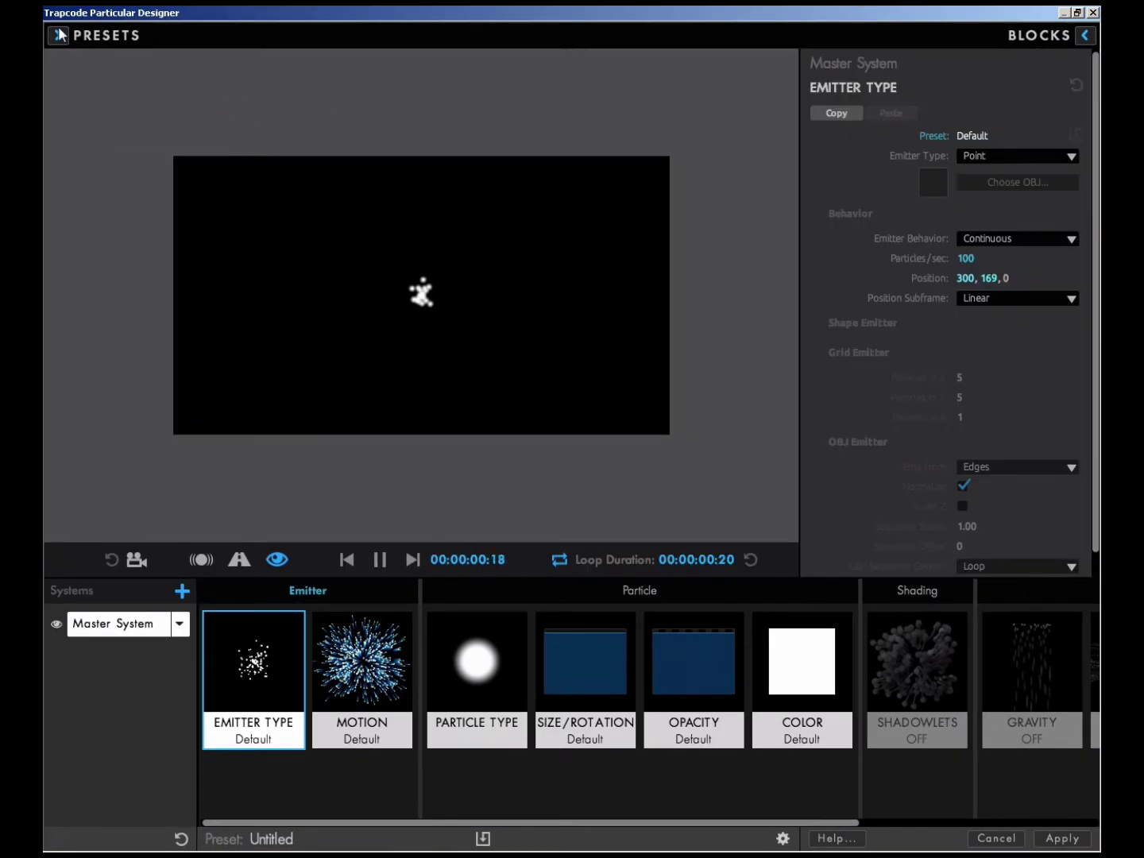
Load the Basic Blue Particles preset and lower its particles-per-second rate.
{"action": "left_click", "coordinate": [58, 35]}
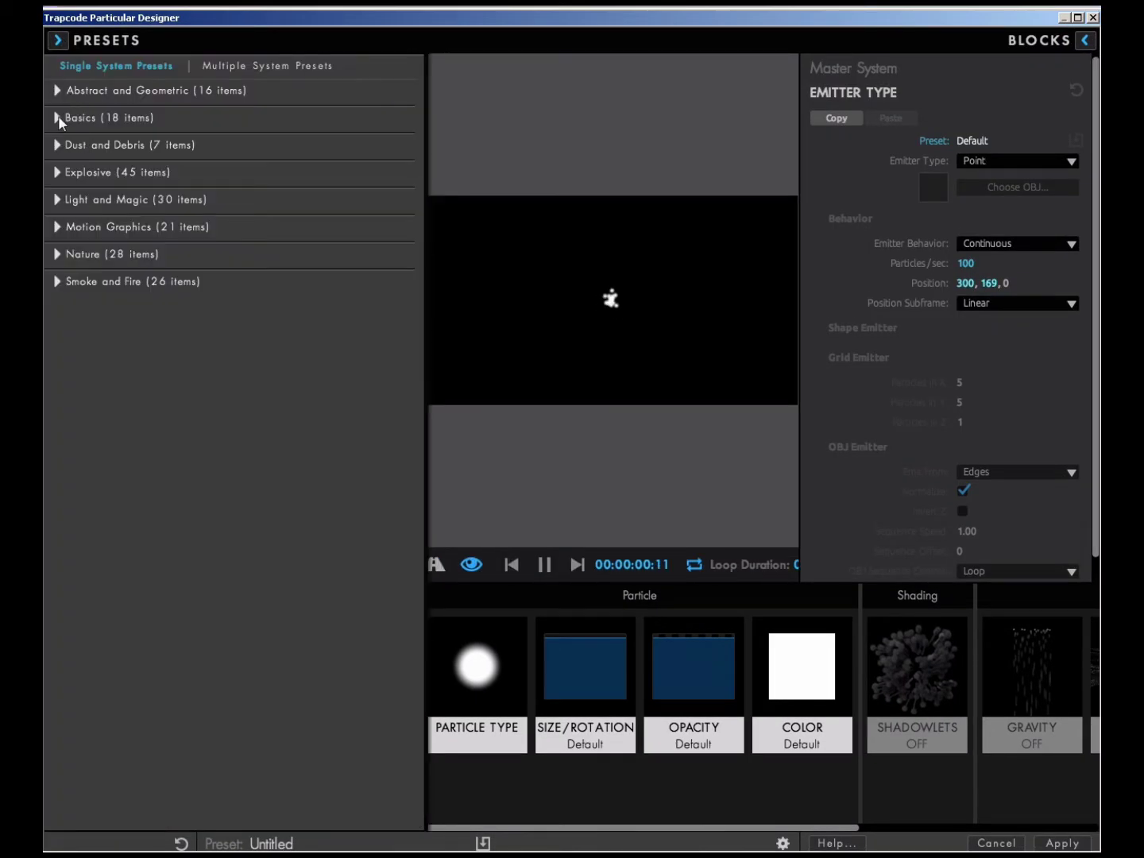
{"action": "left_click", "coordinate": [113, 181]}
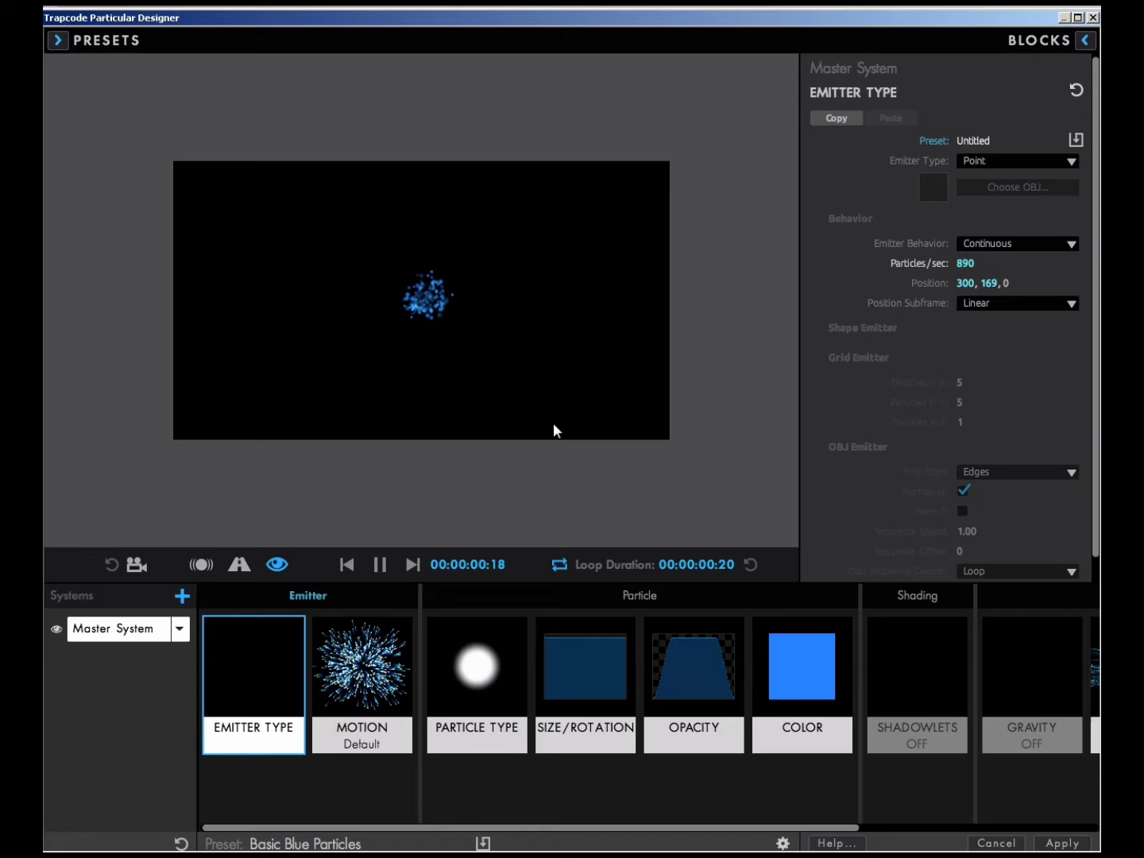
{"action": "left_click", "coordinate": [965, 264]}
{"action": "type", "text": "2"}
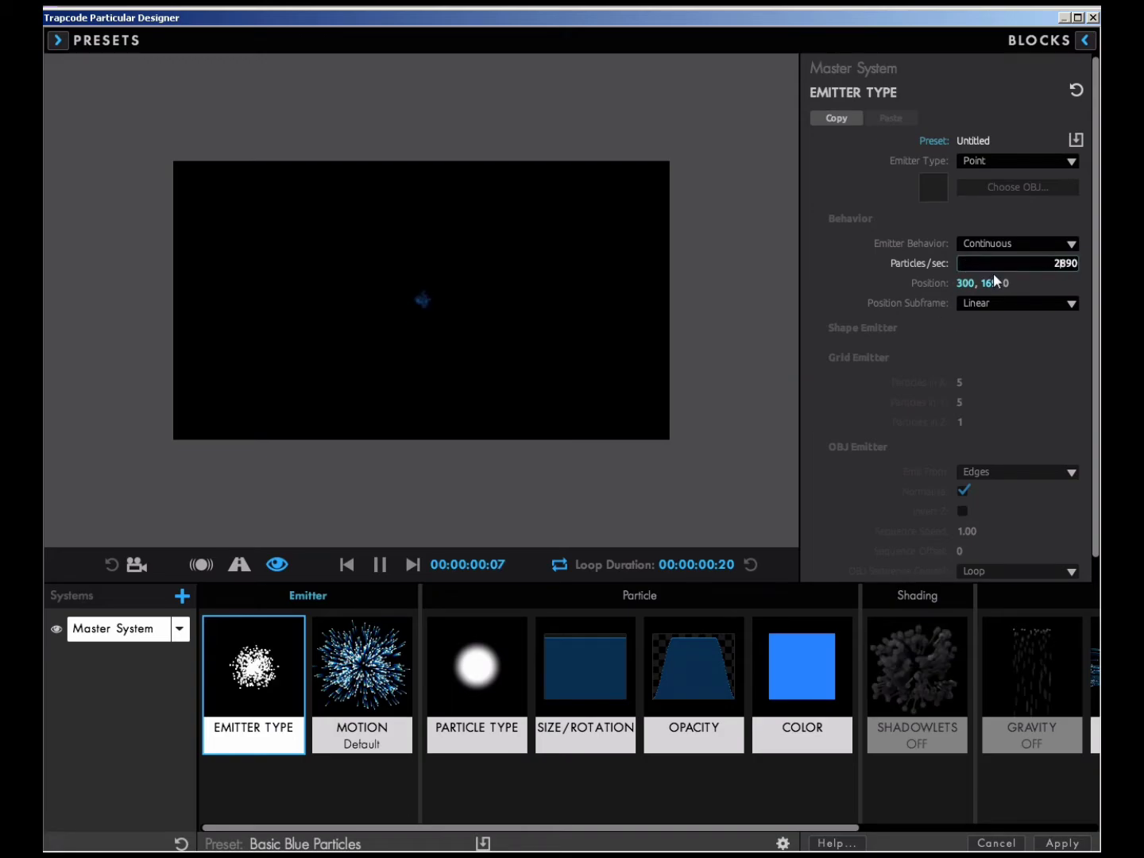
{"action": "key", "text": "Delete"}
{"action": "key", "text": "Delete"}
{"action": "key", "text": "Delete"}
{"action": "type", "text": "3"}
{"action": "key", "text": "Return"}
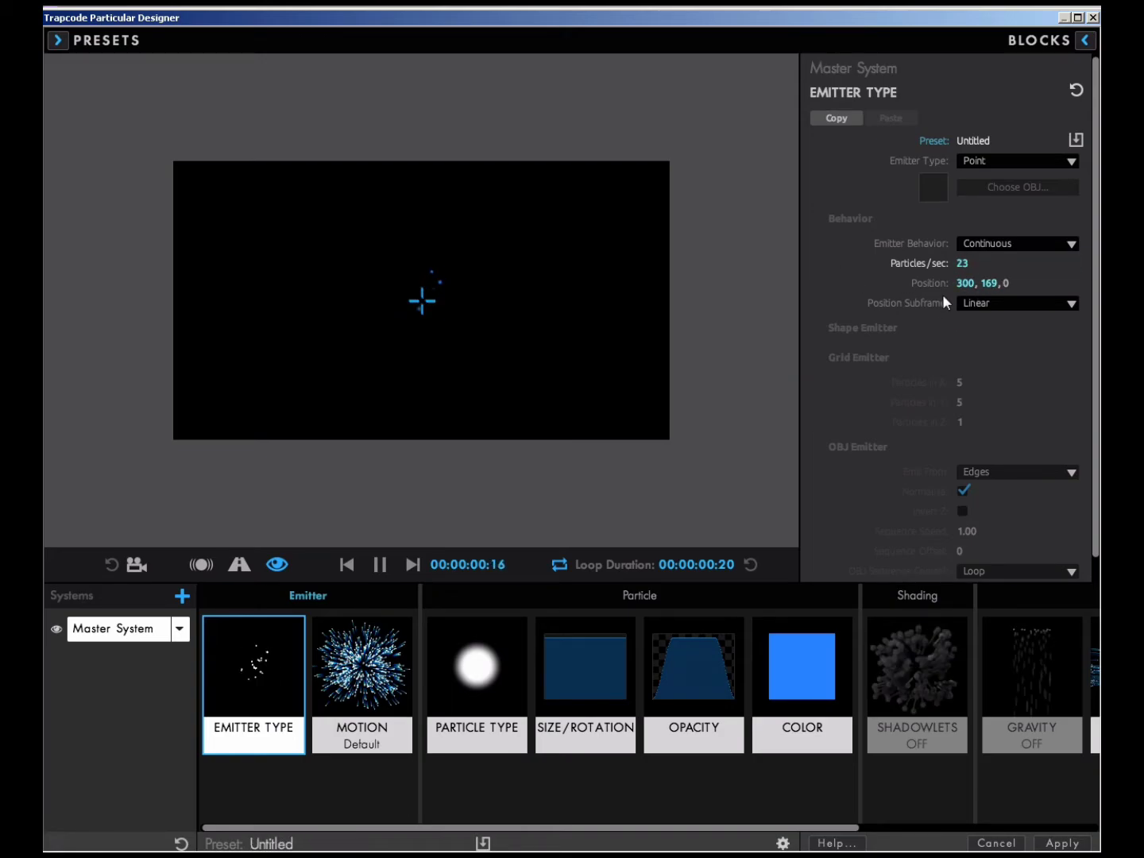
Make the particles red Glow Spheres and apply the design to the layer.
{"action": "left_click", "coordinate": [493, 640]}
{"action": "left_click", "coordinate": [940, 168]}
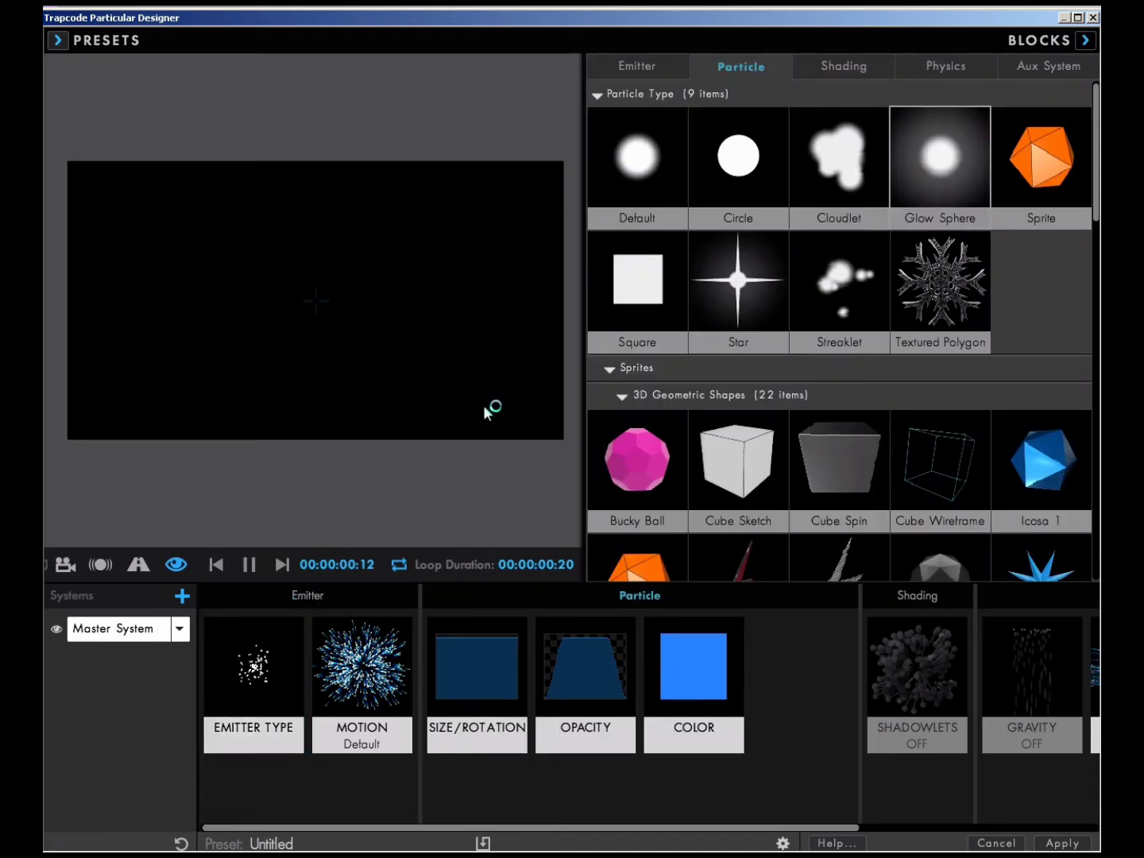
{"action": "left_click", "coordinate": [1085, 40]}
{"action": "left_click", "coordinate": [794, 636]}
{"action": "left_click", "coordinate": [593, 321]}
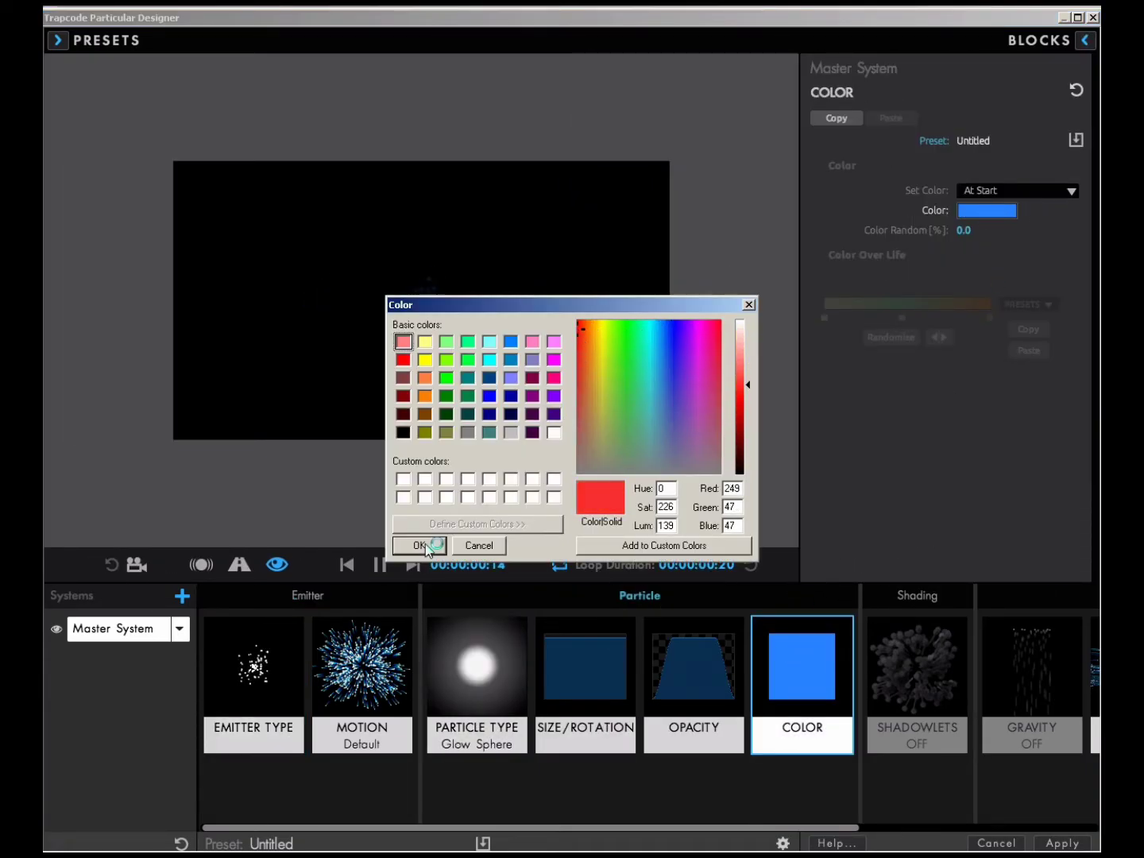
{"action": "left_click", "coordinate": [434, 544]}
{"action": "left_click", "coordinate": [1065, 843]}
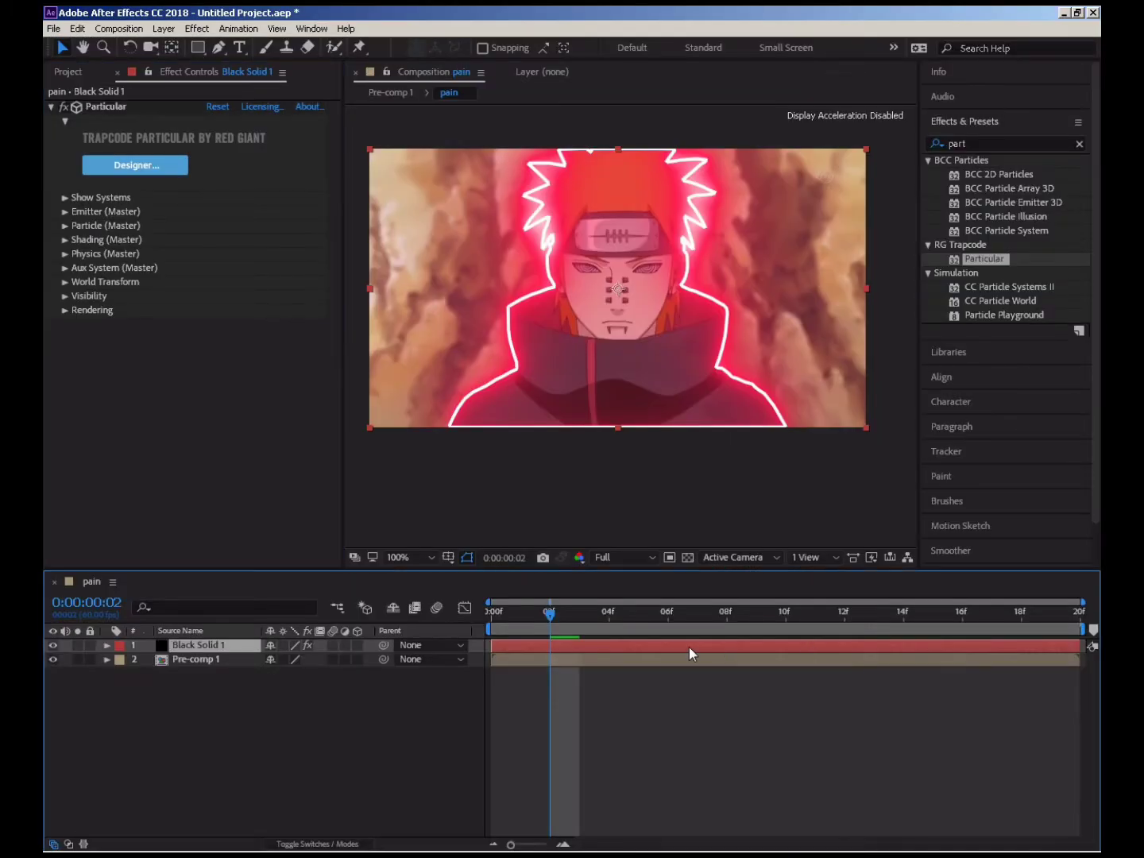
Scale the Black Solid 1 particle layer to about 741%.
{"action": "key", "text": "Page_Down"}
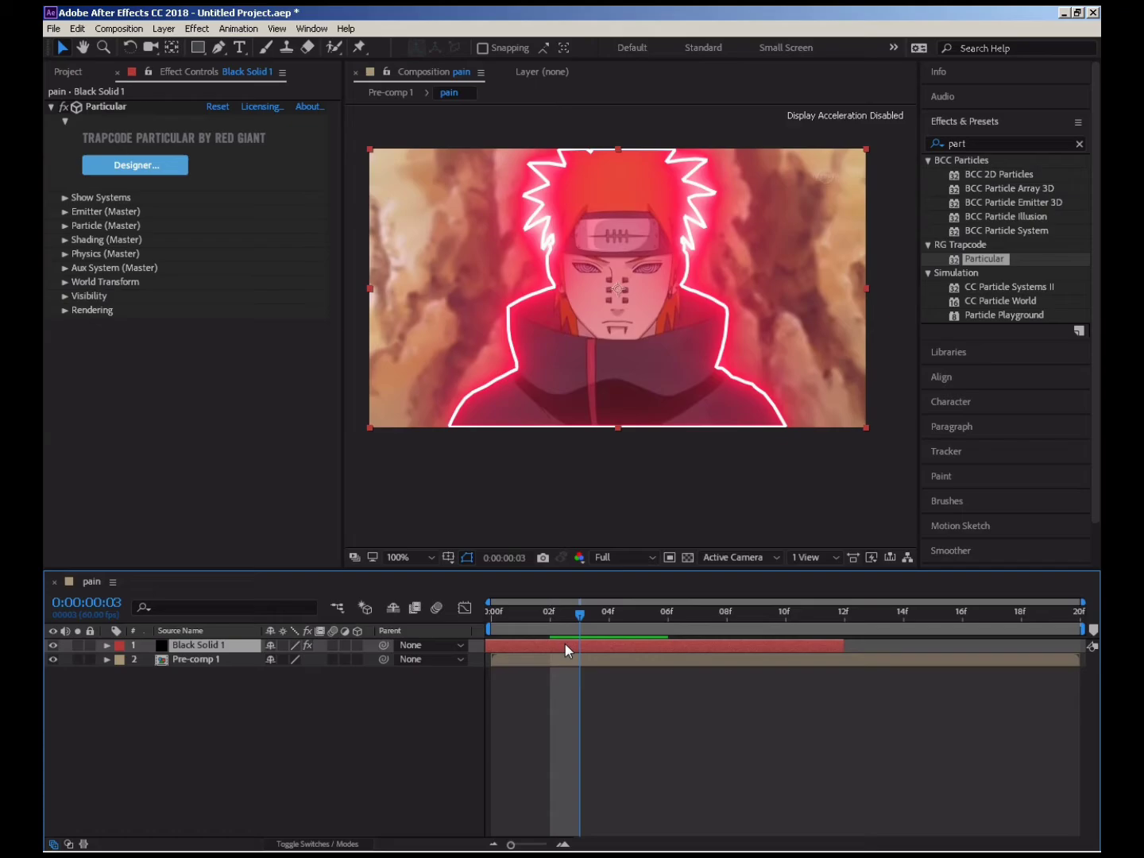
{"action": "key", "text": "s"}
{"action": "left_click_drag", "start_coordinate": [1092, 646], "coordinate": [1092, 647]}
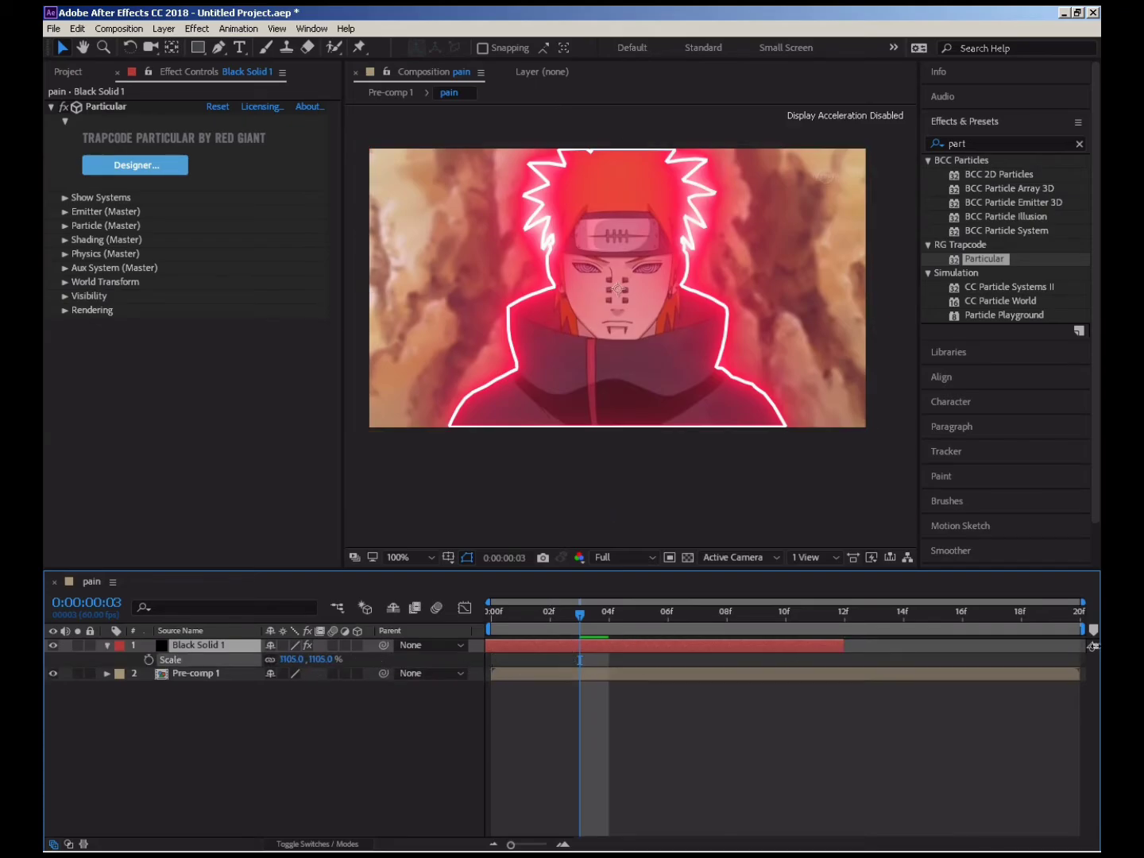
{"action": "mouse_move", "coordinate": [548, 612]}
{"action": "left_mouse_down"}
{"action": "mouse_move", "coordinate": [815, 617]}
{"action": "mouse_move", "coordinate": [697, 646]}
{"action": "mouse_move", "coordinate": [489, 645]}
{"action": "left_mouse_up"}
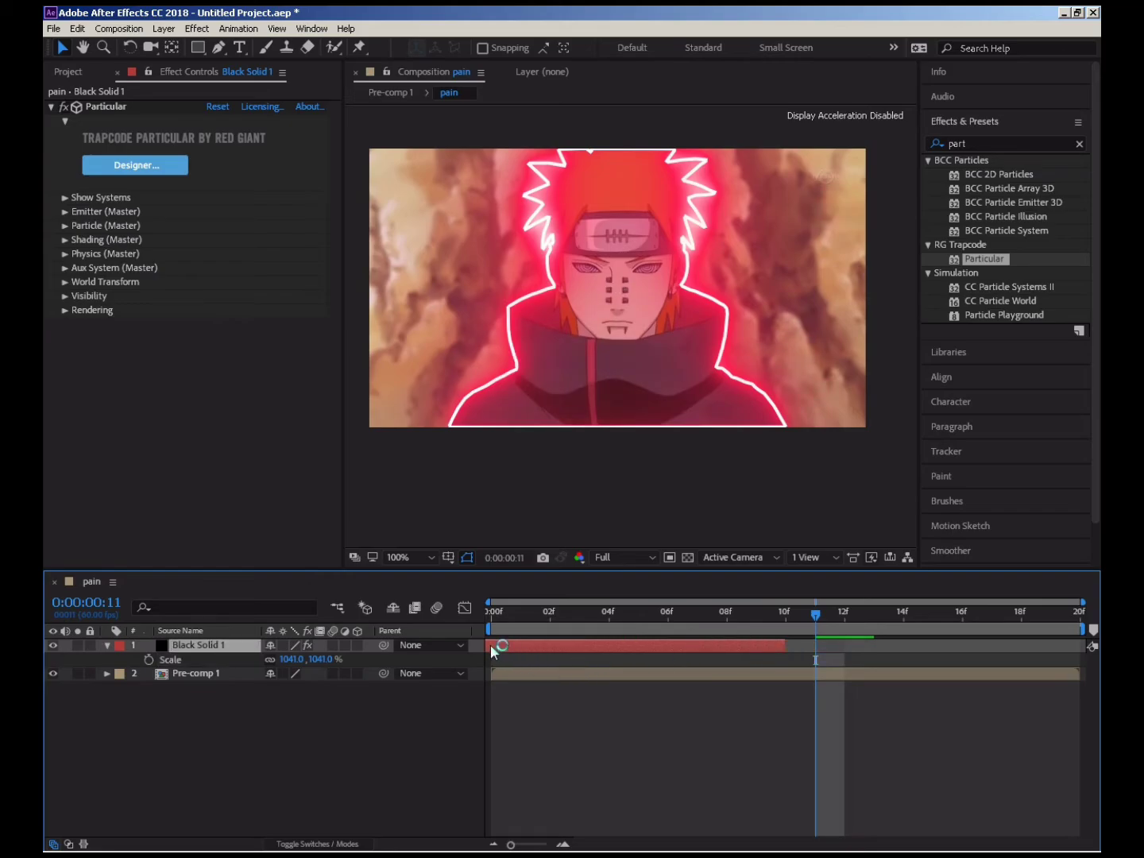
{"action": "left_click_drag", "start_coordinate": [297, 662], "coordinate": [235, 668]}
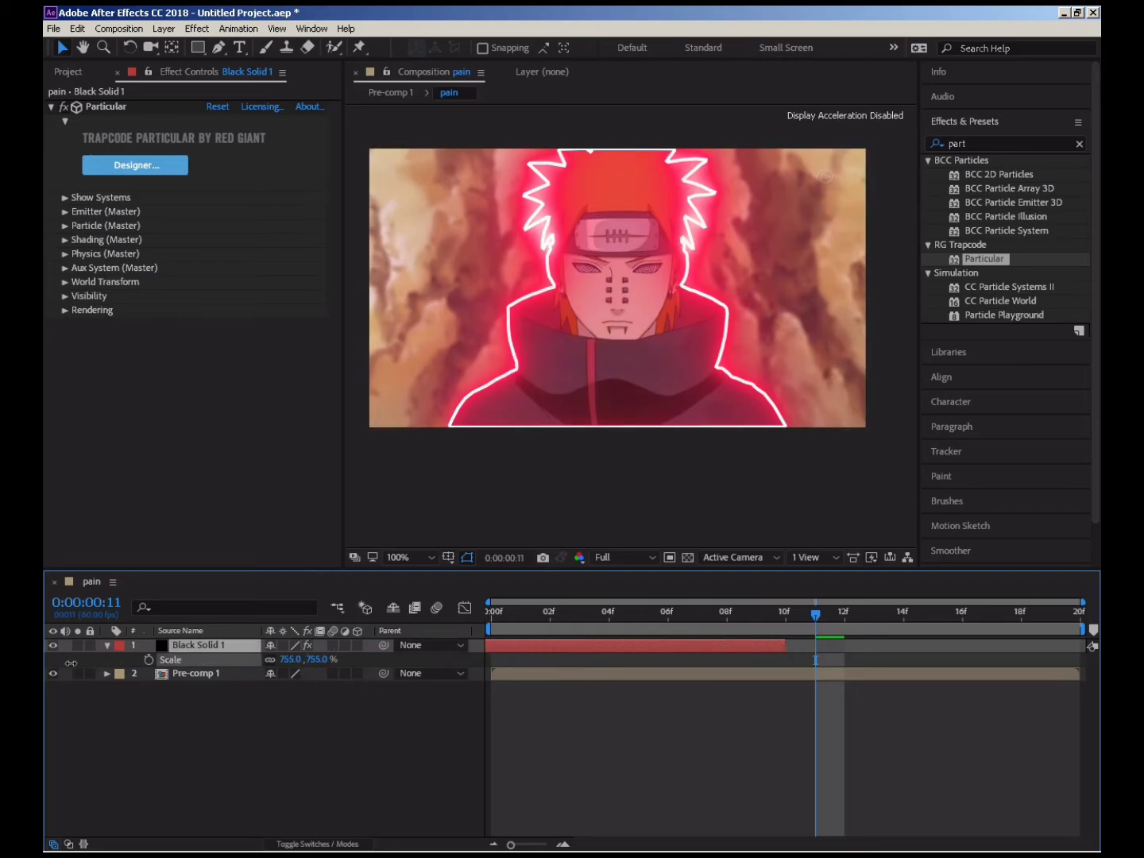
Move the time indicator to frame 07 of the pain composition.
{"action": "mouse_move", "coordinate": [668, 612]}
{"action": "left_mouse_down"}
{"action": "mouse_move", "coordinate": [737, 612]}
{"action": "mouse_move", "coordinate": [630, 629]}
{"action": "left_mouse_up"}
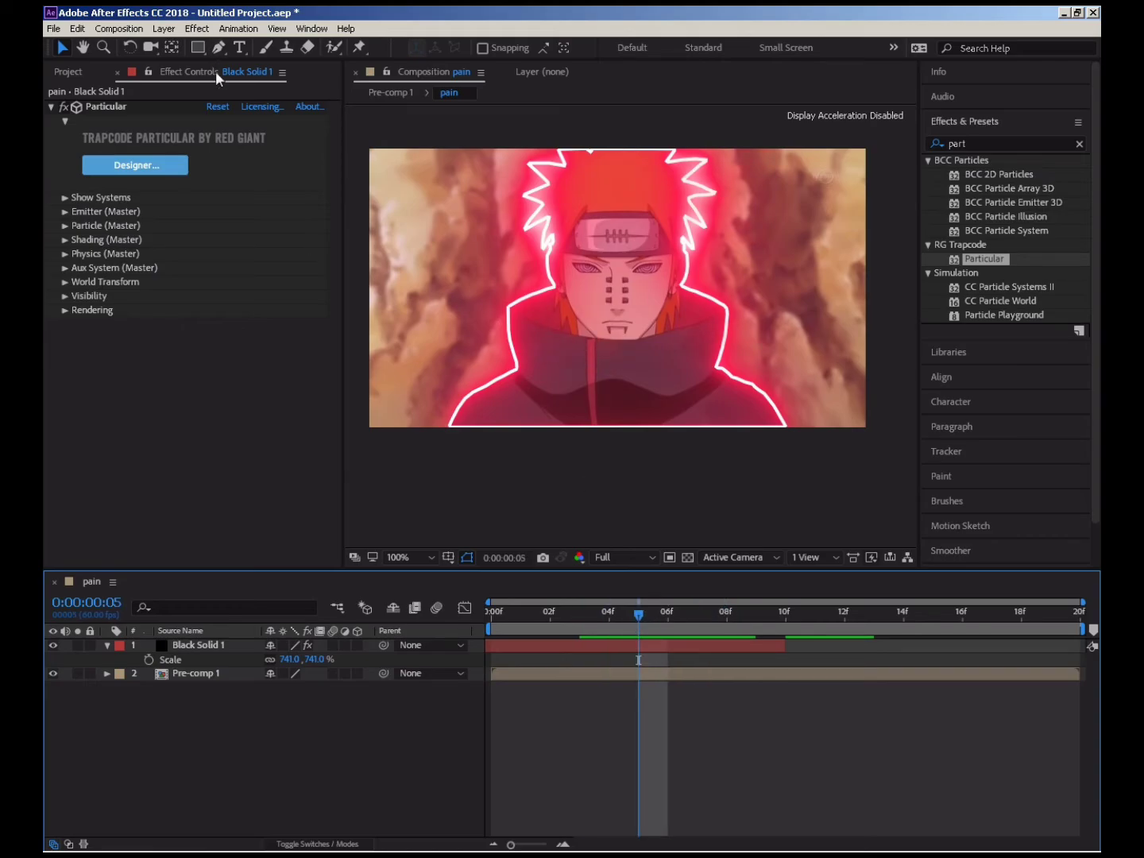
{"action": "left_click_drag", "start_coordinate": [636, 612], "coordinate": [685, 623]}
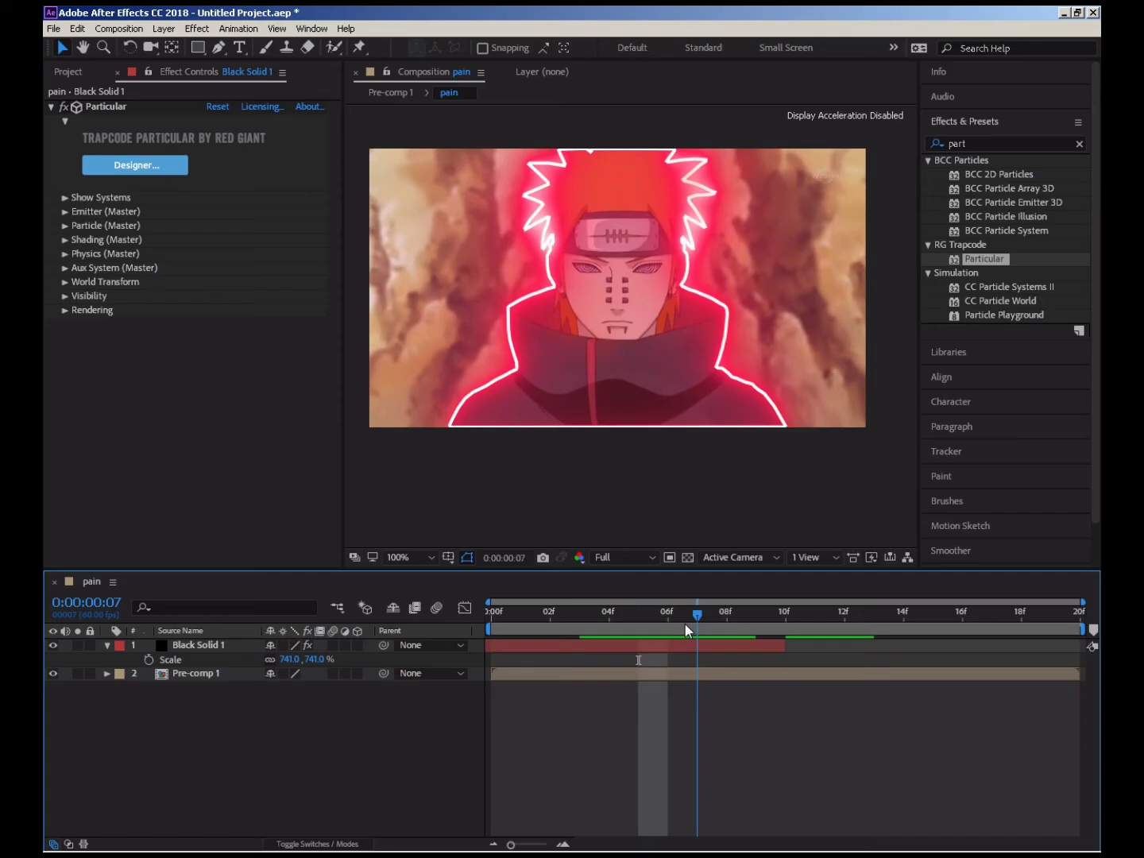
{"action": "left_click", "coordinate": [119, 29]}
{"action": "mouse_move", "coordinate": [214, 195]}
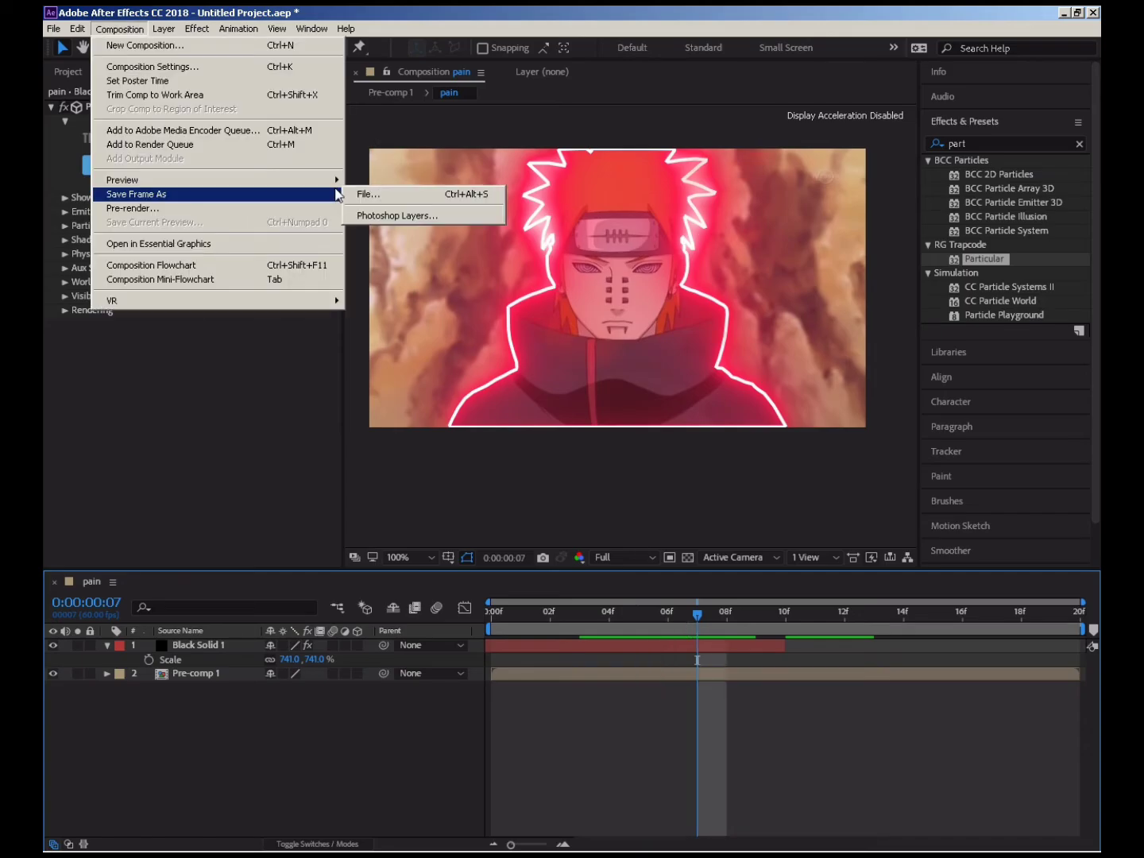
Save the current frame to the render queue with JPEG Sequence output format.
{"action": "left_click", "coordinate": [364, 193]}
{"action": "left_click", "coordinate": [191, 731]}
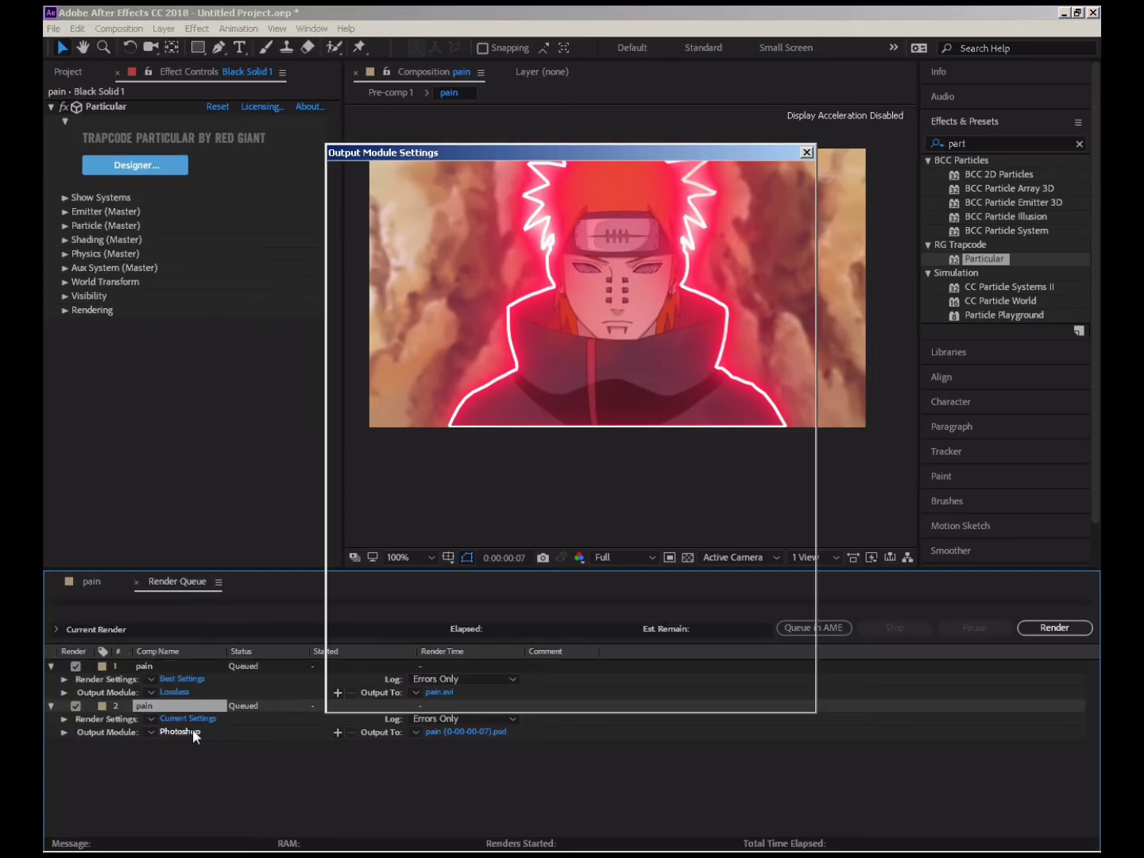
{"action": "left_click", "coordinate": [492, 230]}
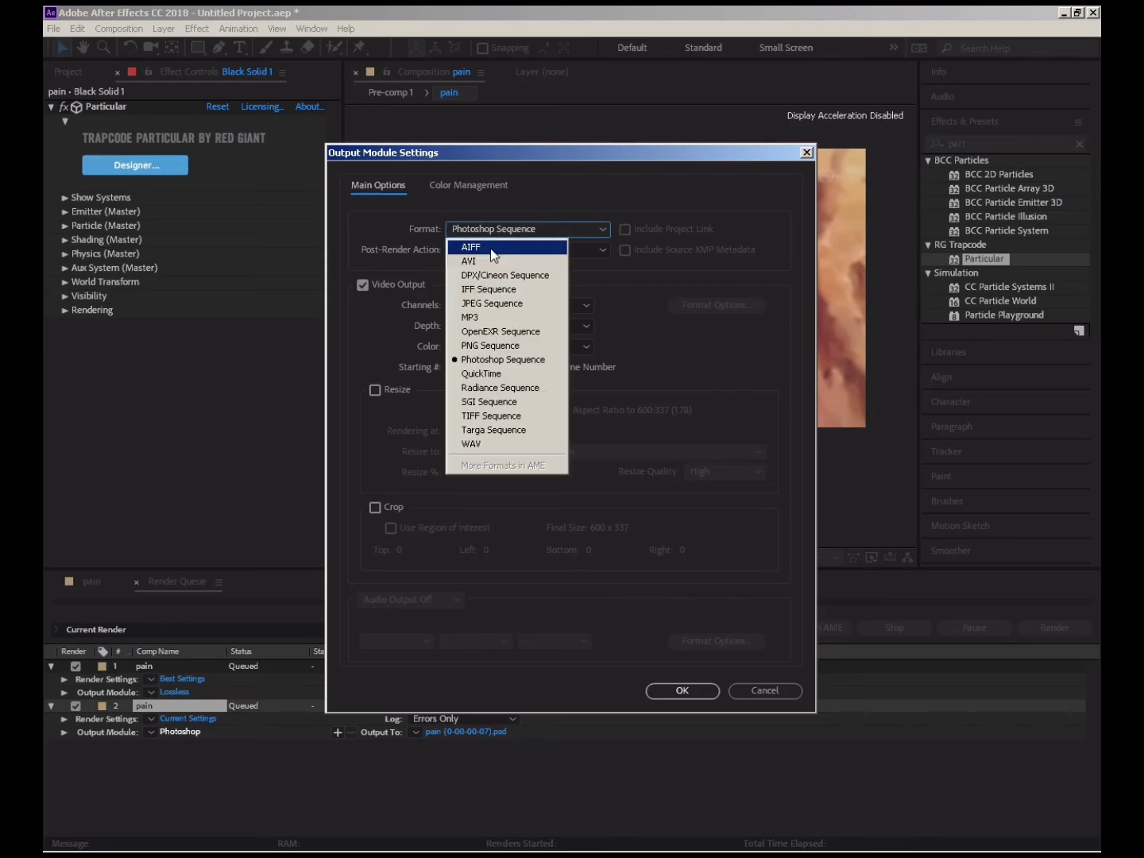
{"action": "left_click", "coordinate": [492, 303]}
{"action": "left_click", "coordinate": [680, 689]}
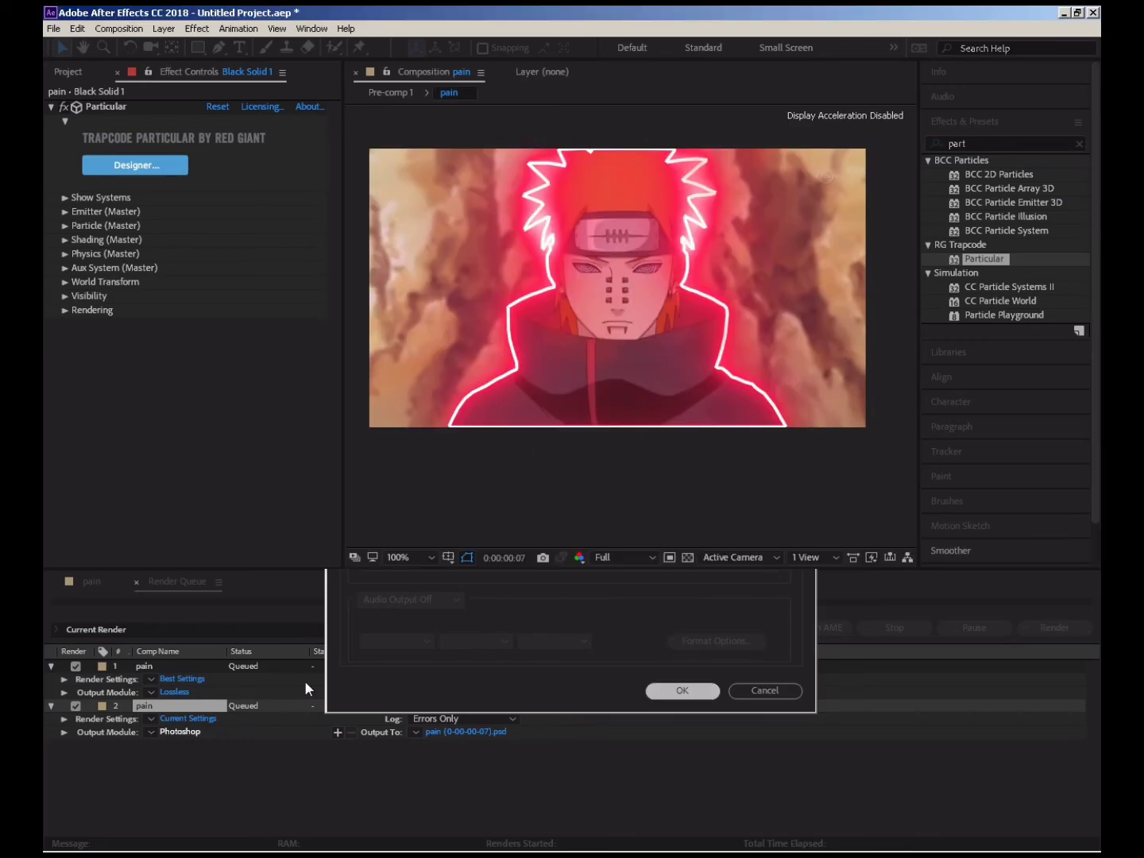
Delete the old Lossless item so the JPEG frame is queued alone.
{"action": "left_click", "coordinate": [182, 679]}
{"action": "left_click", "coordinate": [832, 205]}
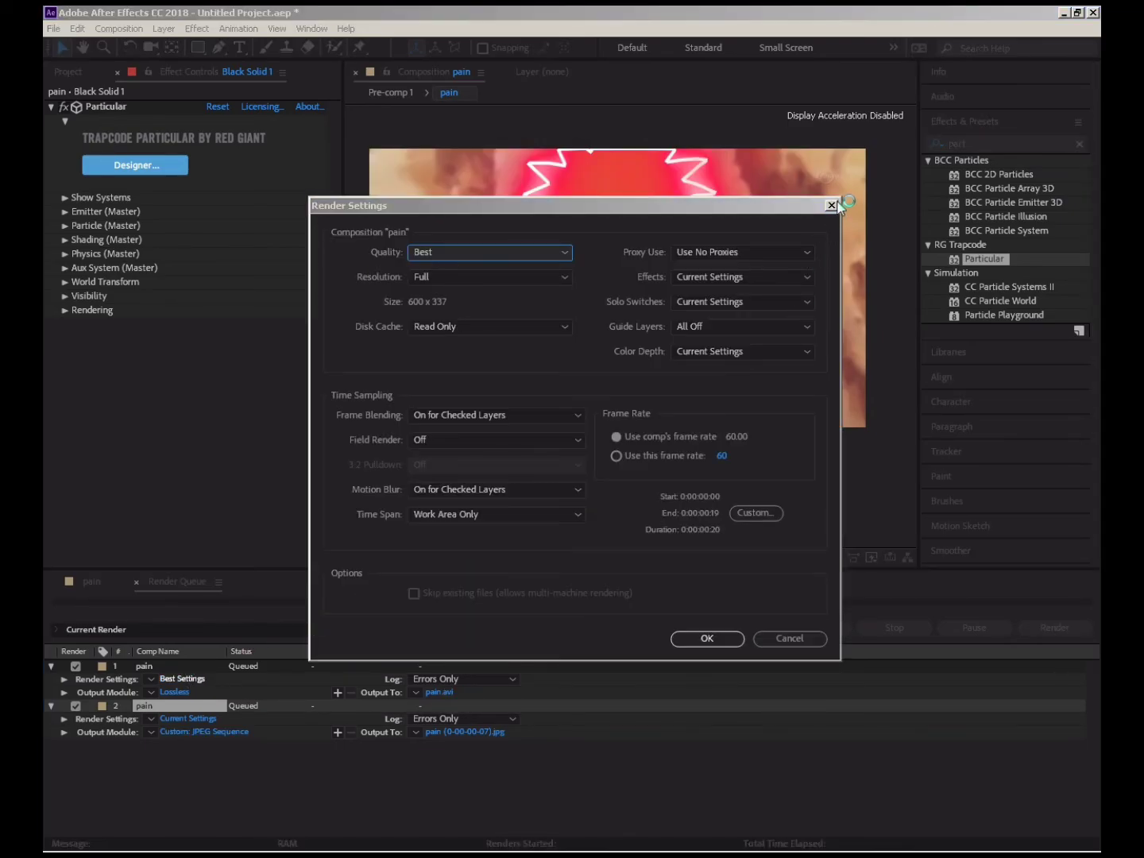
{"action": "left_click", "coordinate": [216, 666]}
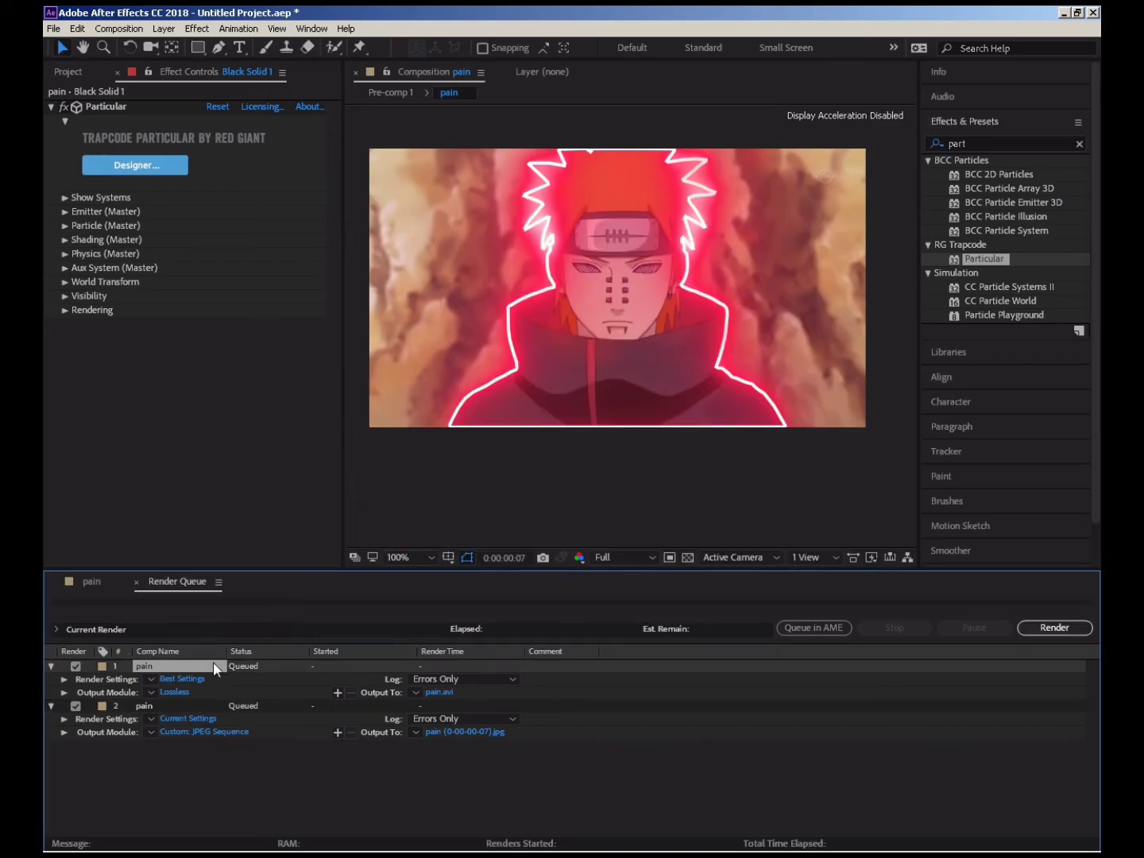
{"action": "key", "text": "Delete"}
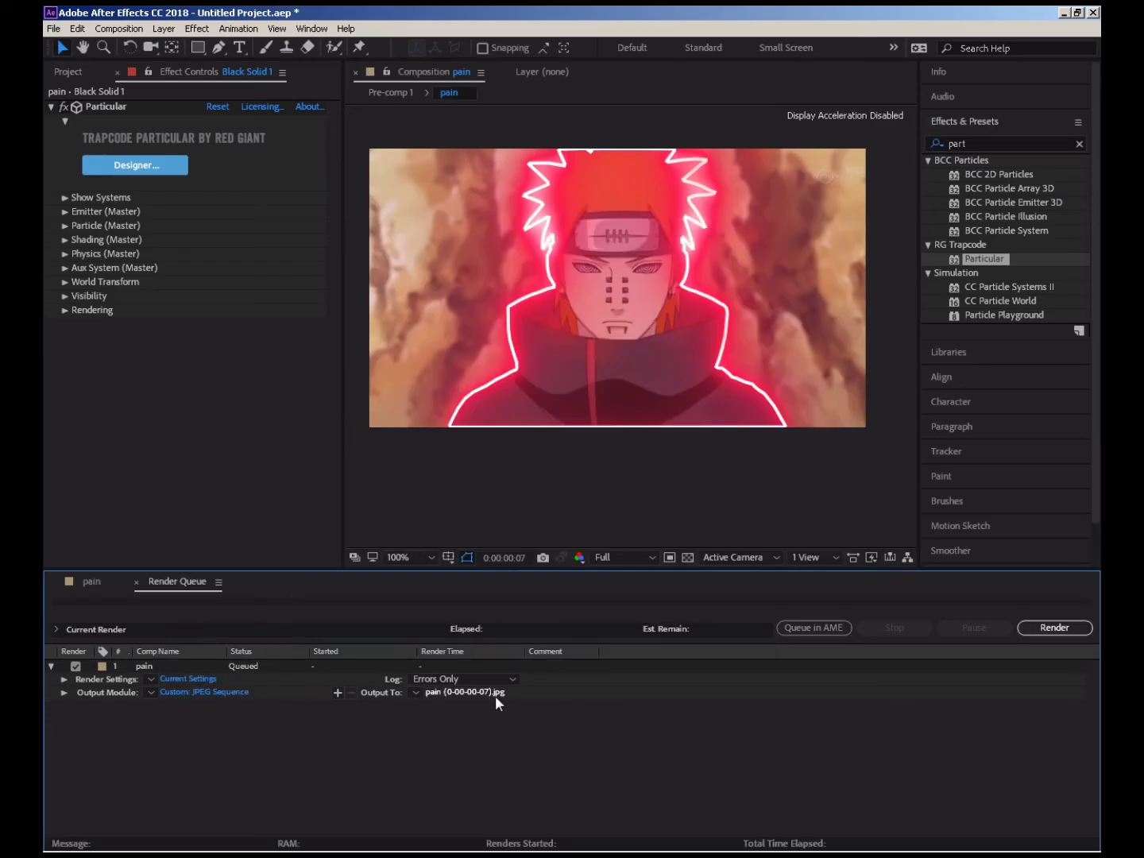